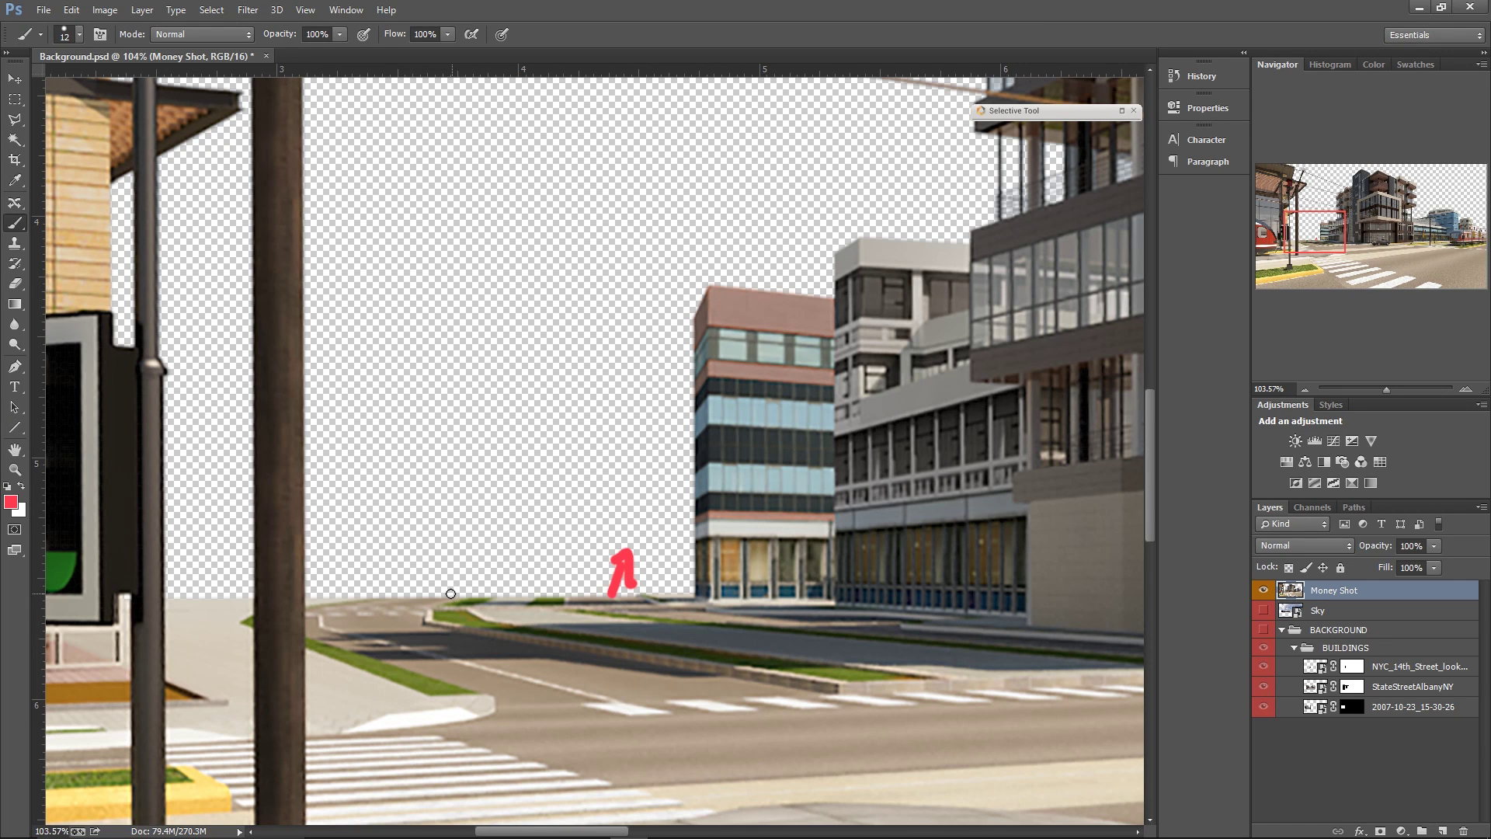
# Draw red arrows pointing at the empty background gap and show the BACKGROUND group's photo buildings
pyautogui.moveTo(450, 593); pyautogui.dragTo(586, 548)
pyautogui.moveTo(308, 93); pyautogui.dragTo(559, 475)
pyautogui.moveTo(620, 545); pyautogui.dragTo(585, 473)
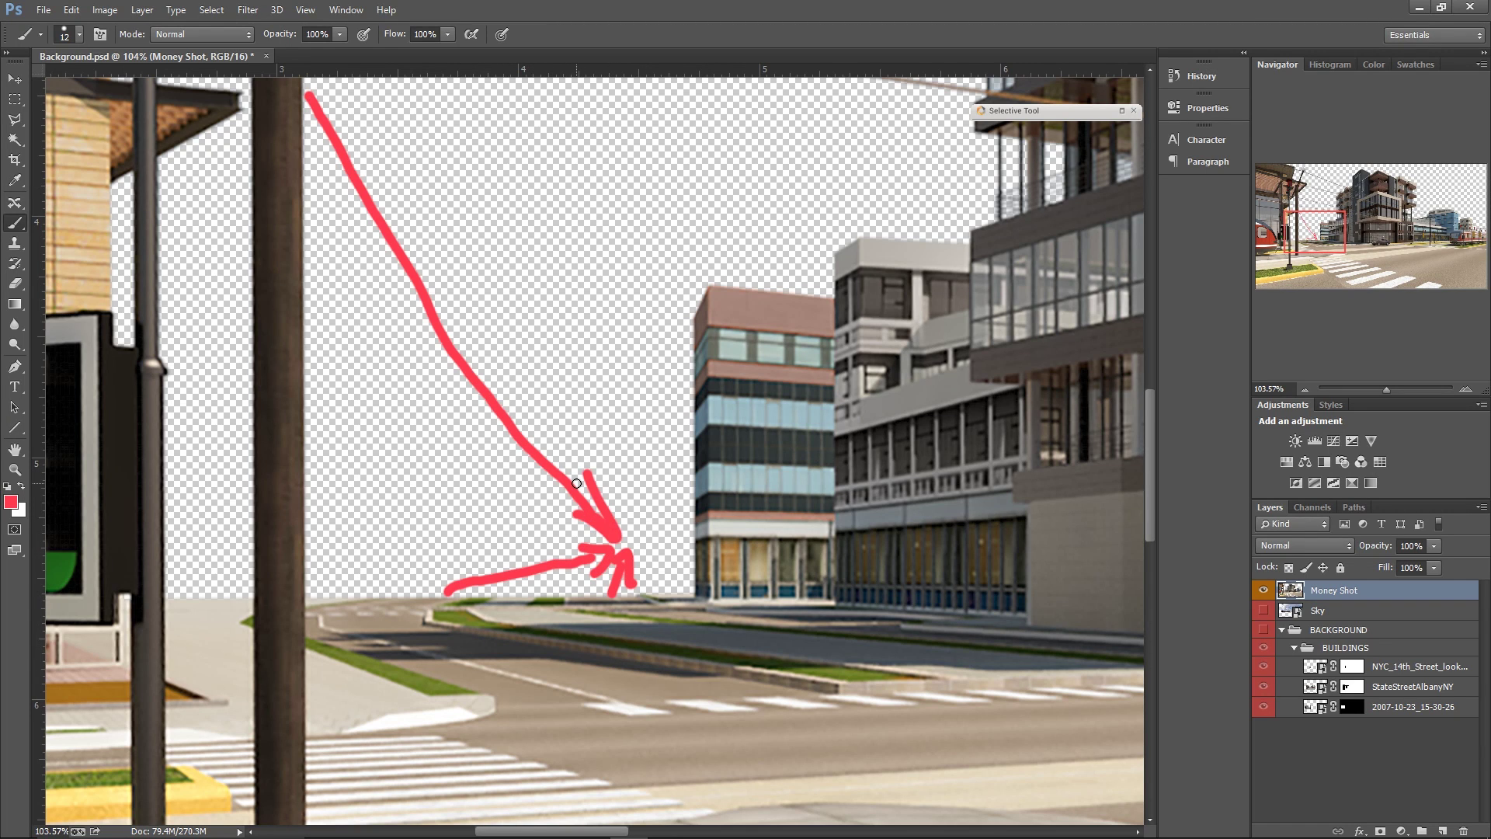
pyautogui.click(1263, 629)
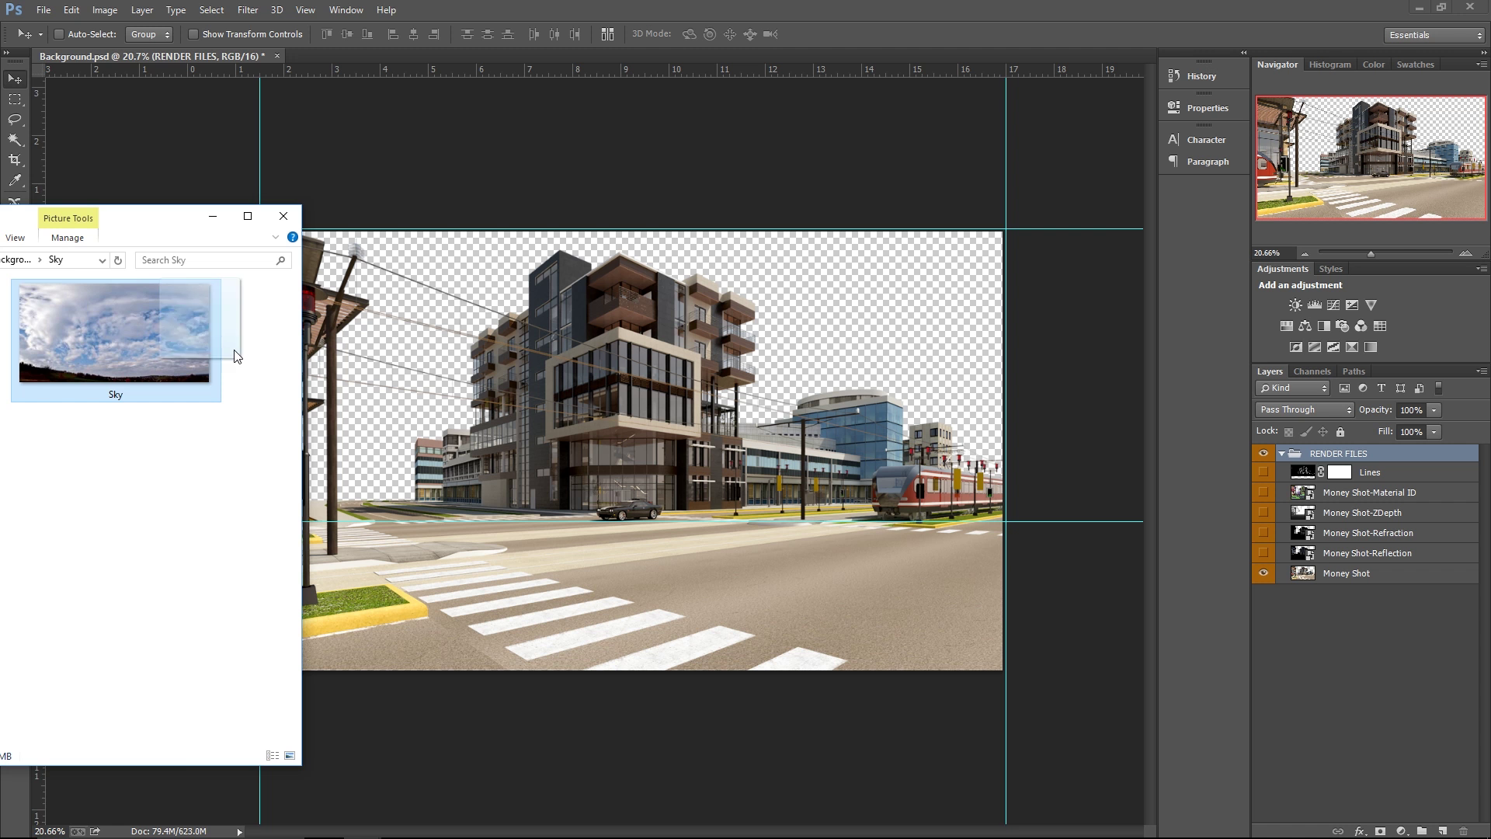
# Place the Sky image below Money Shot and show the 2007-10-23_15-30-26 building photo
pyautogui.moveTo(69, 332); pyautogui.dragTo(772, 383)
pyautogui.press('Return')
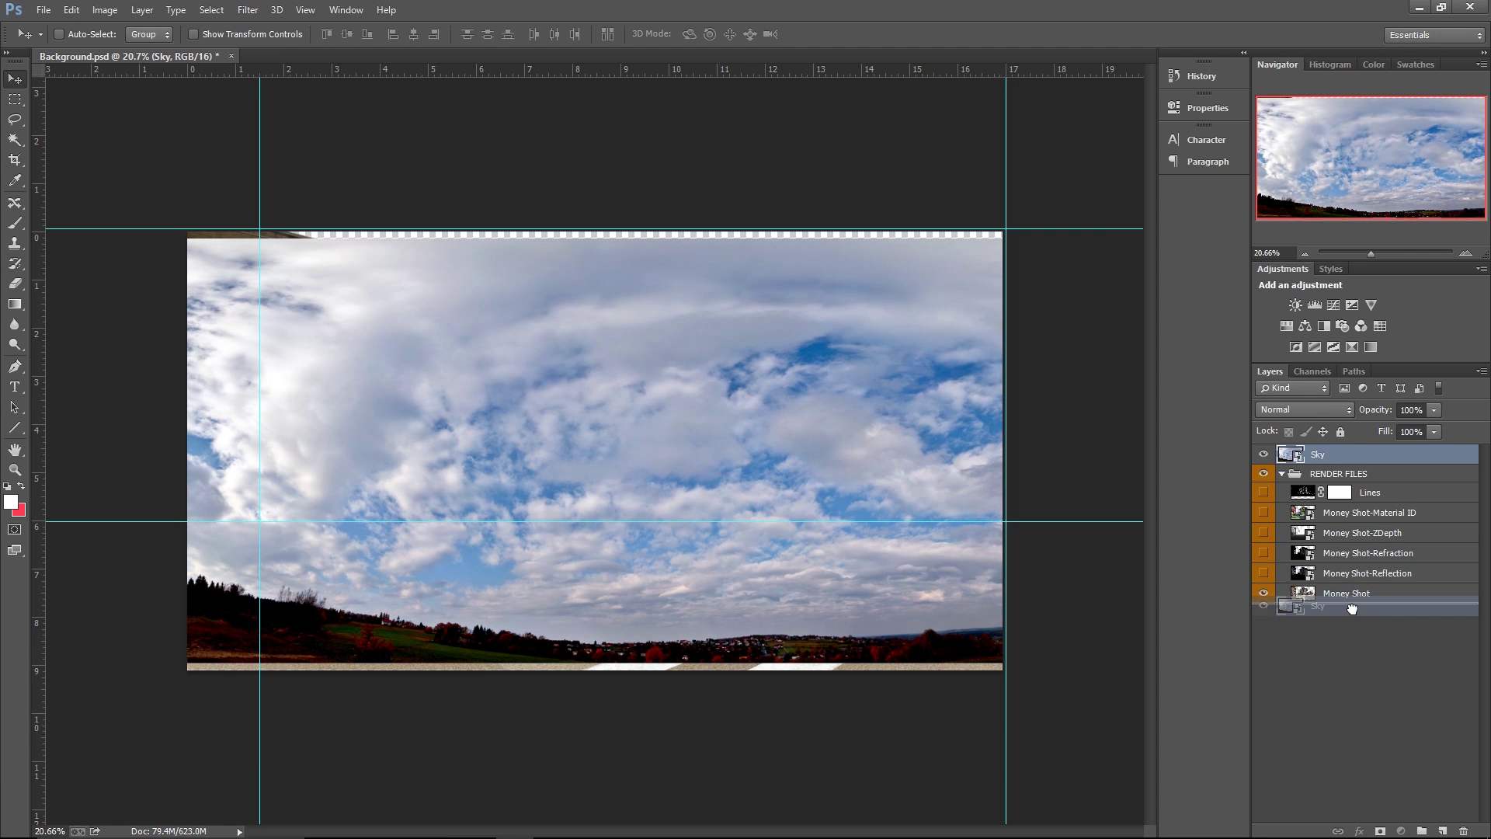
pyautogui.moveTo(1349, 457); pyautogui.dragTo(1361, 595)
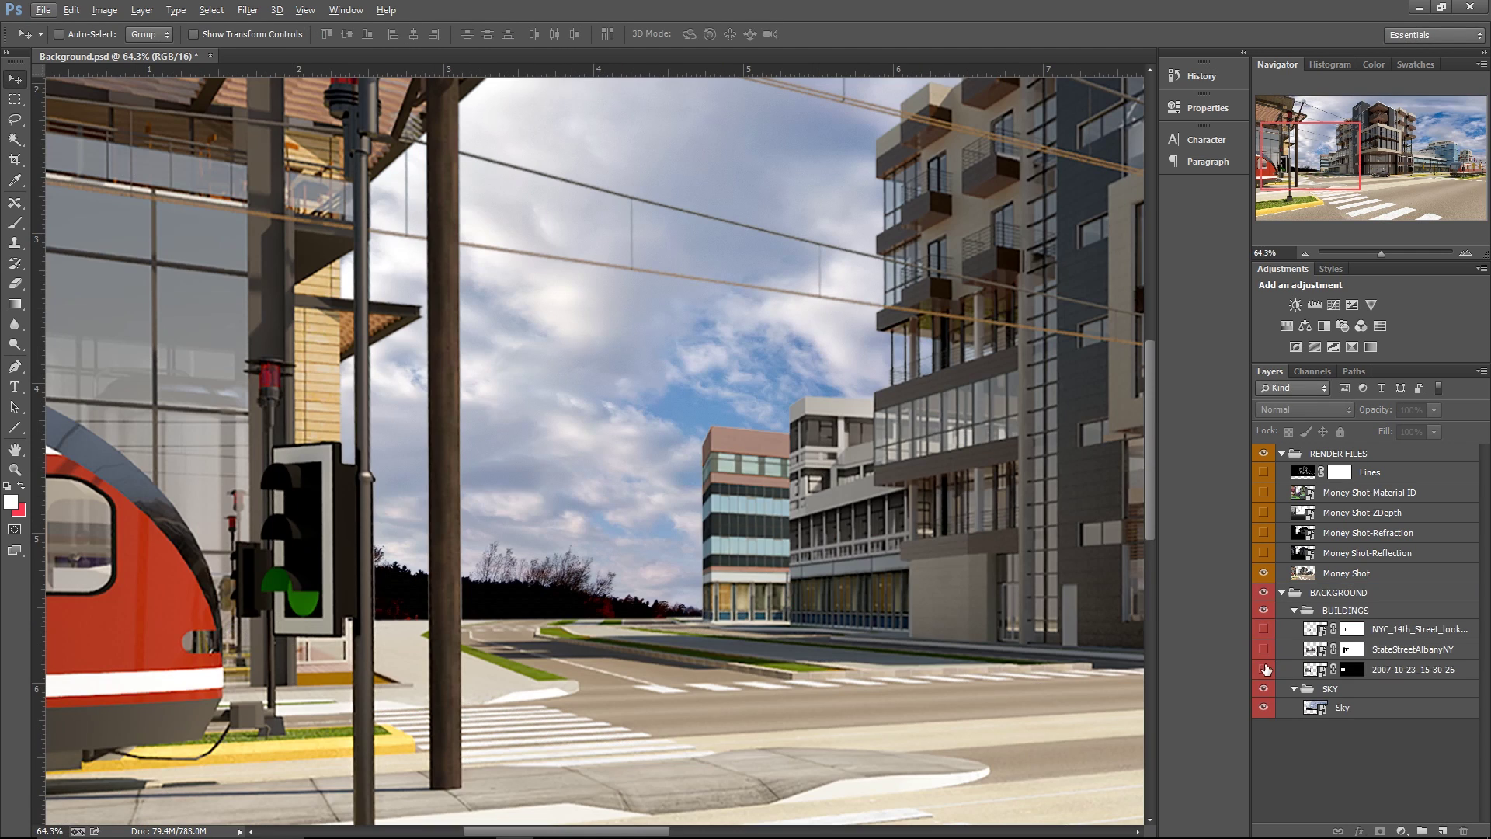
pyautogui.click(1264, 669)
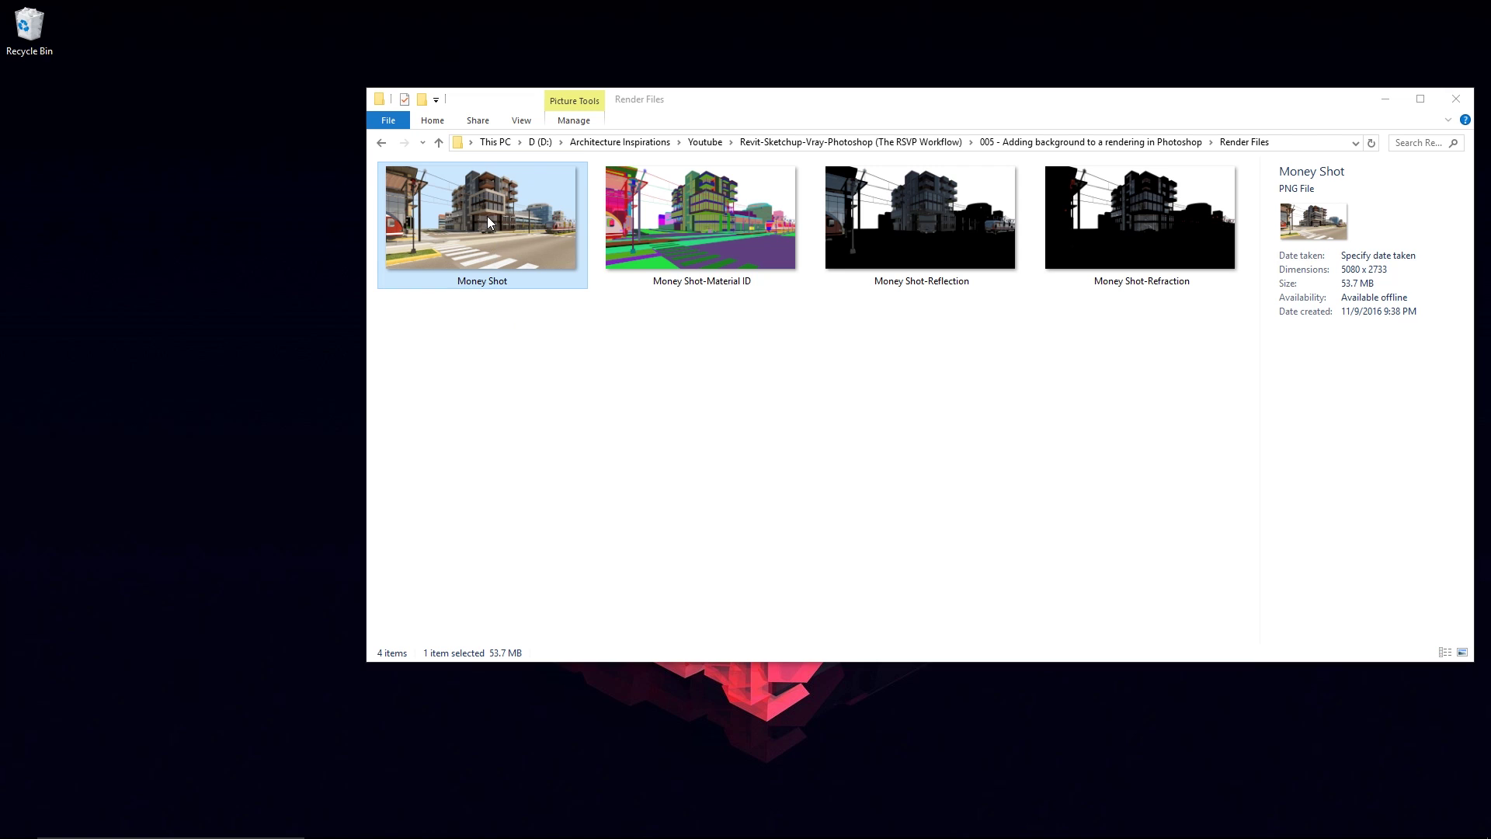
# Open Money Shot.png on its own in Photoshop, ready to place an embedded image
pyautogui.rightClick(487, 216)
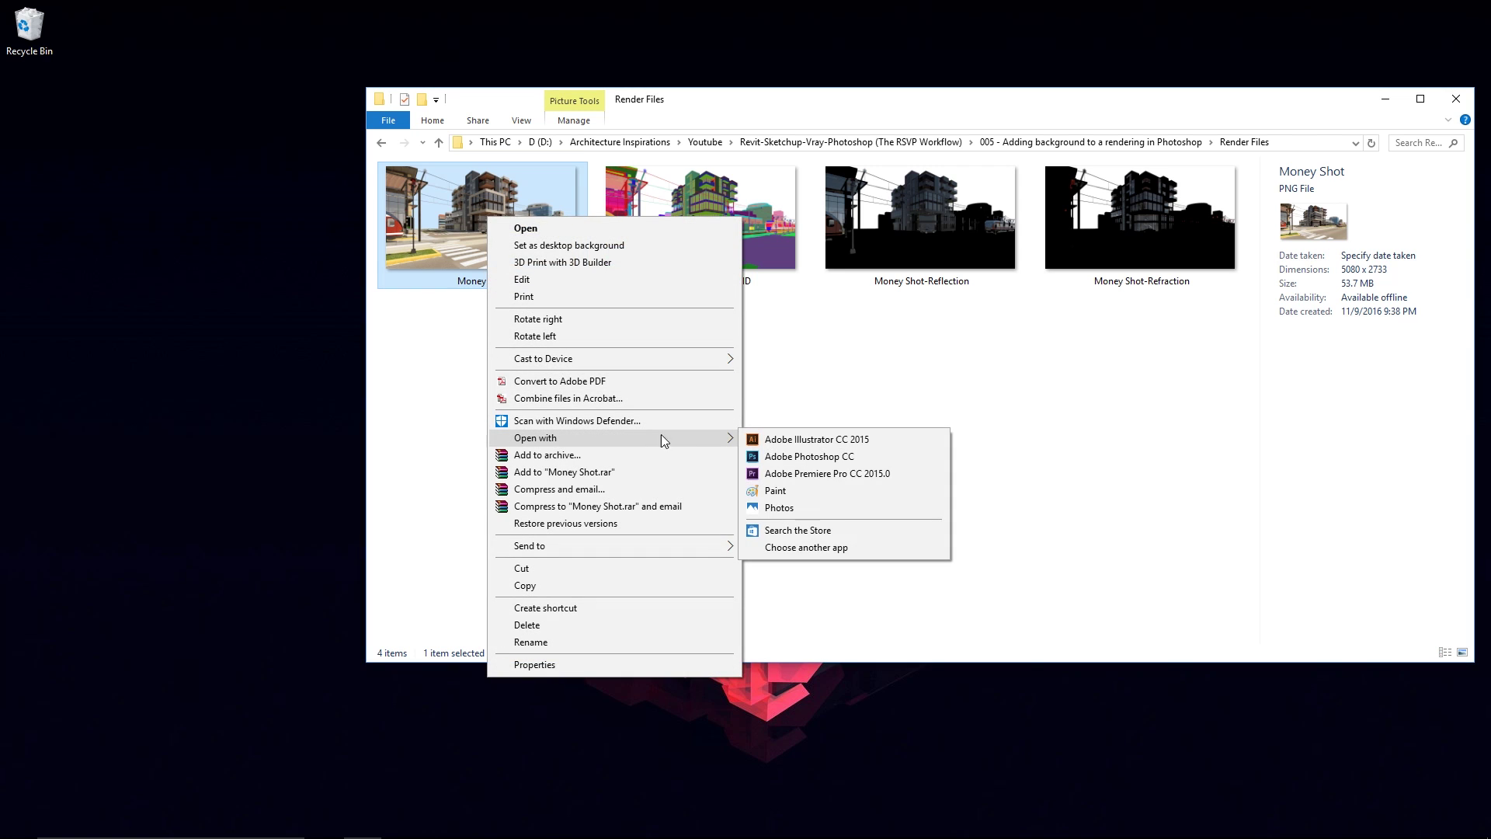
pyautogui.click(815, 455)
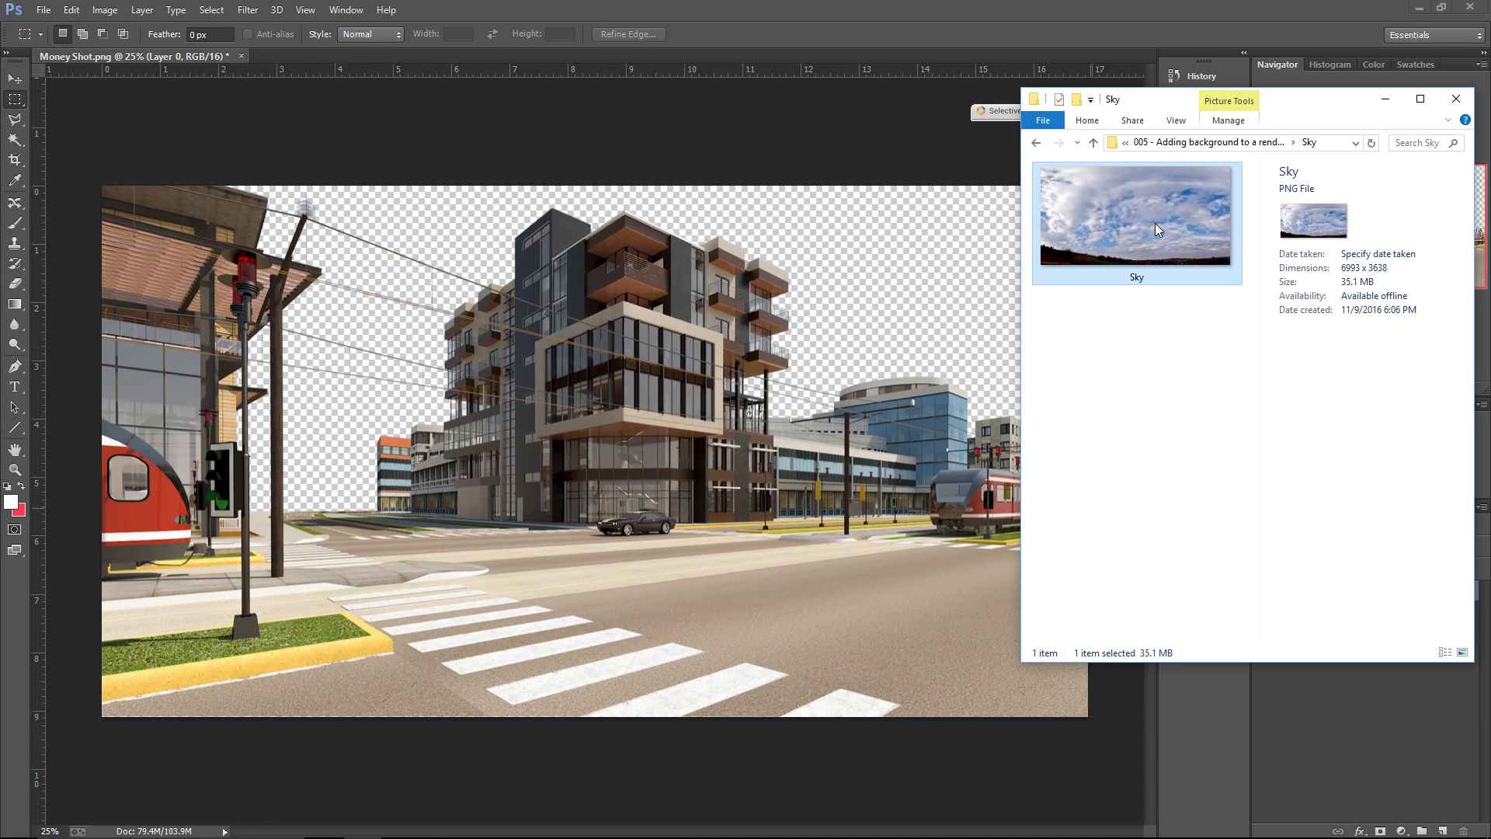
pyautogui.moveTo(1154, 222); pyautogui.dragTo(810, 326)
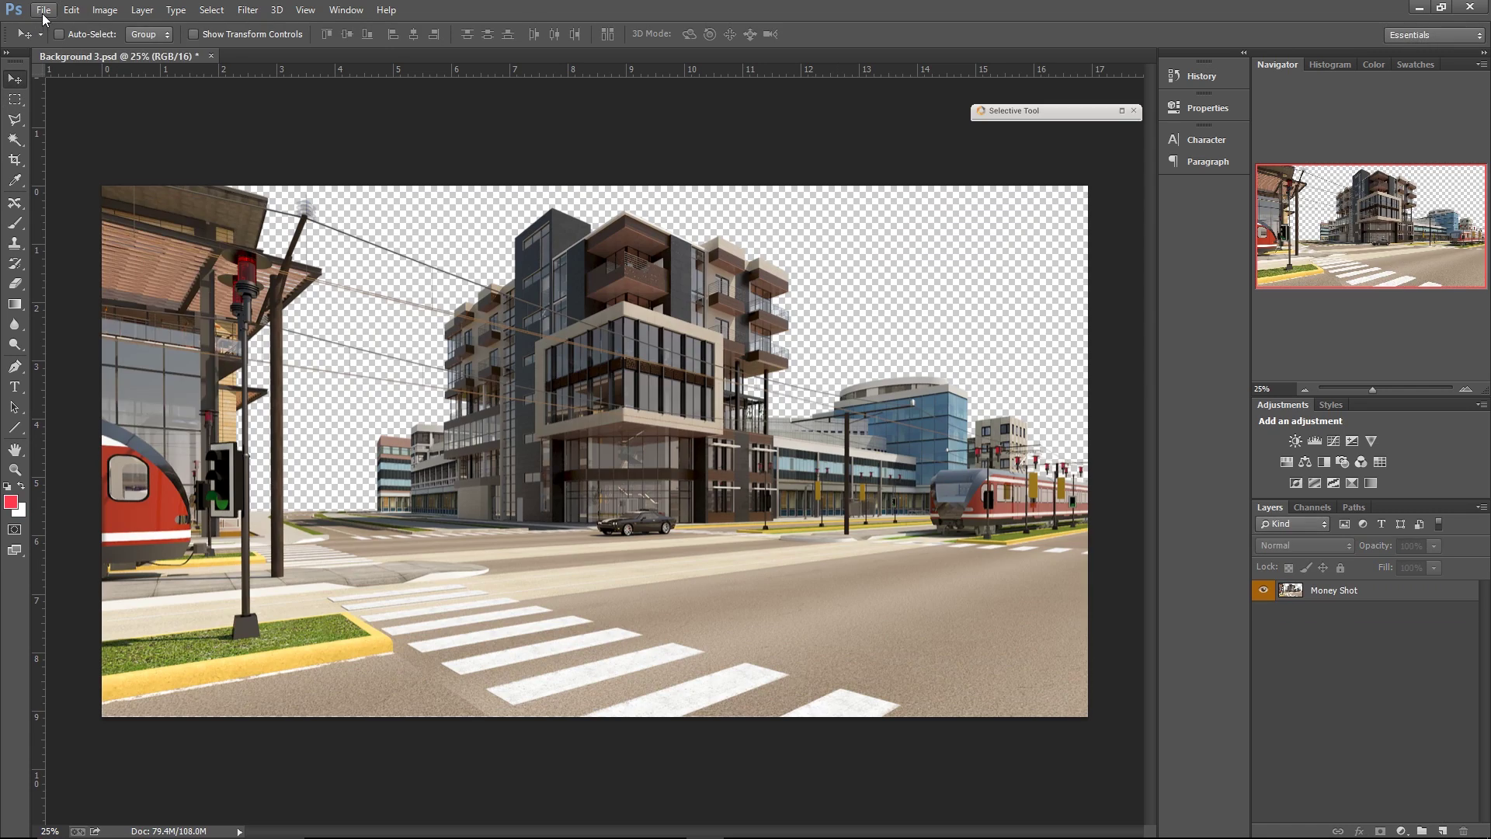
pyautogui.click(43, 10)
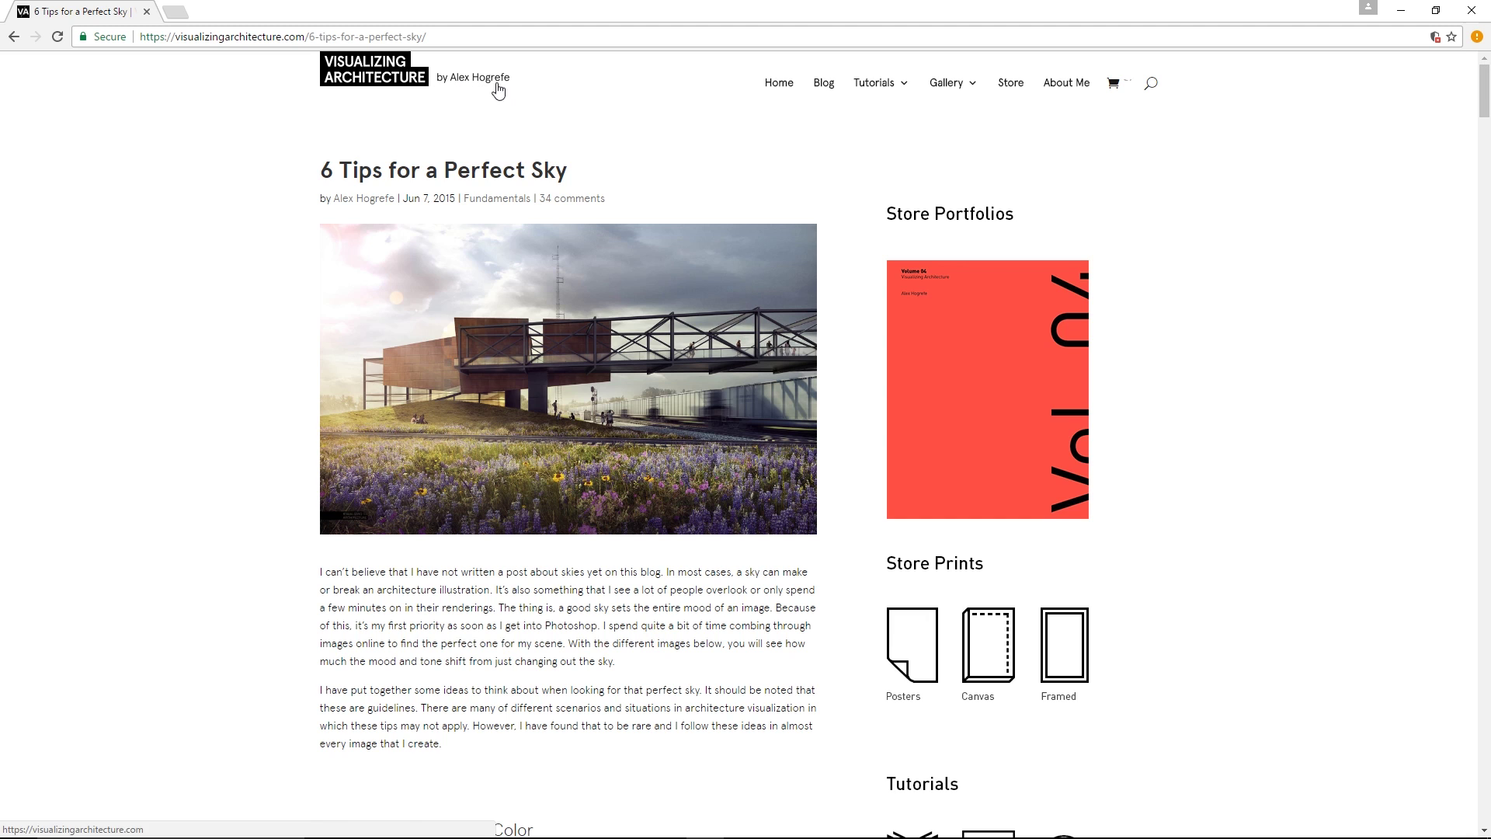
pyautogui.moveTo(320, 172); pyautogui.dragTo(660, 180)
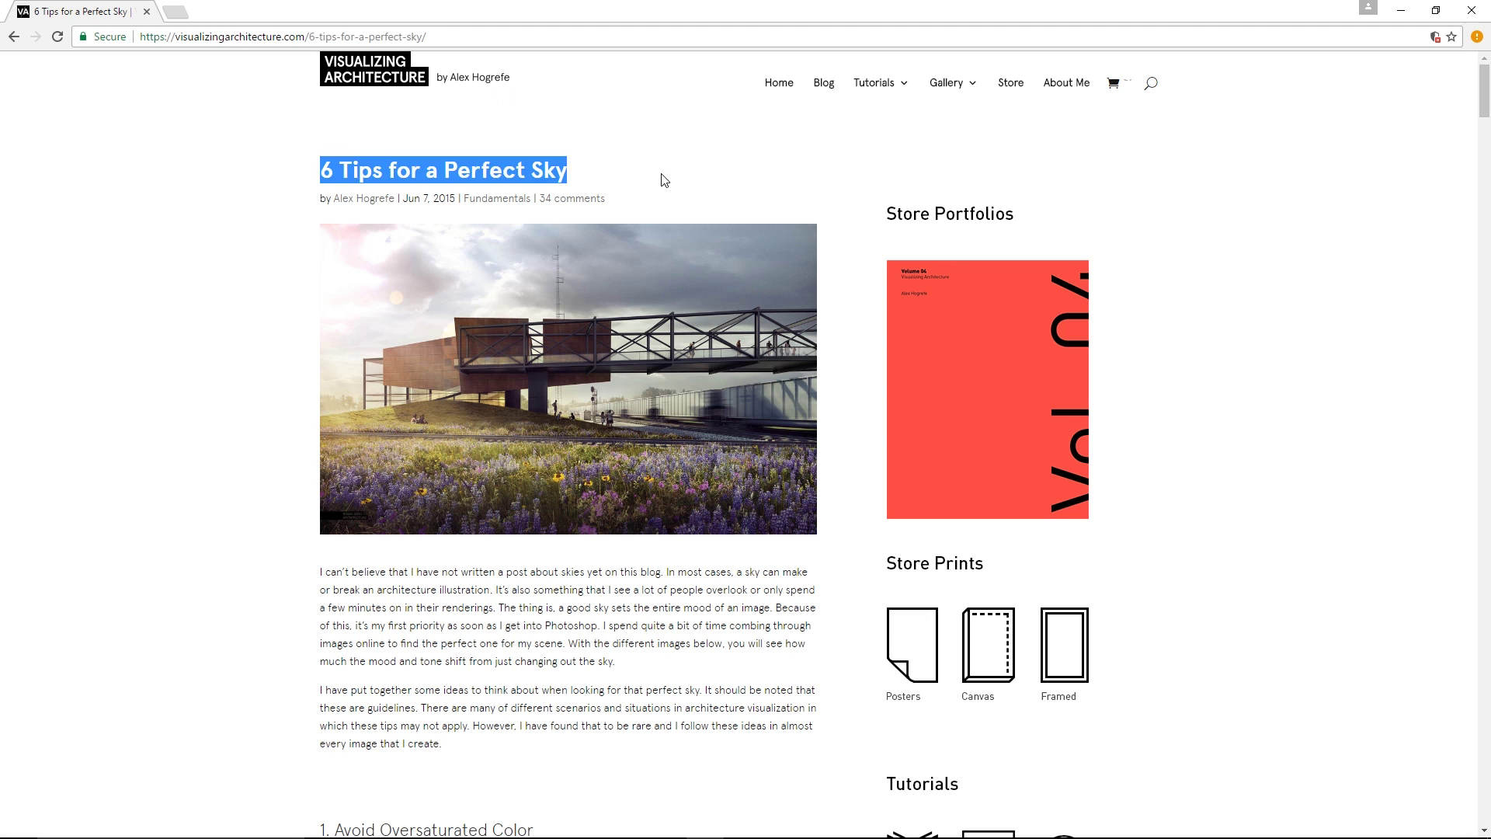
pyautogui.moveTo(1487, 91)
pyautogui.mouseDown()
pyautogui.moveTo(1487, 358)
pyautogui.moveTo(1372, 376)
pyautogui.mouseUp()
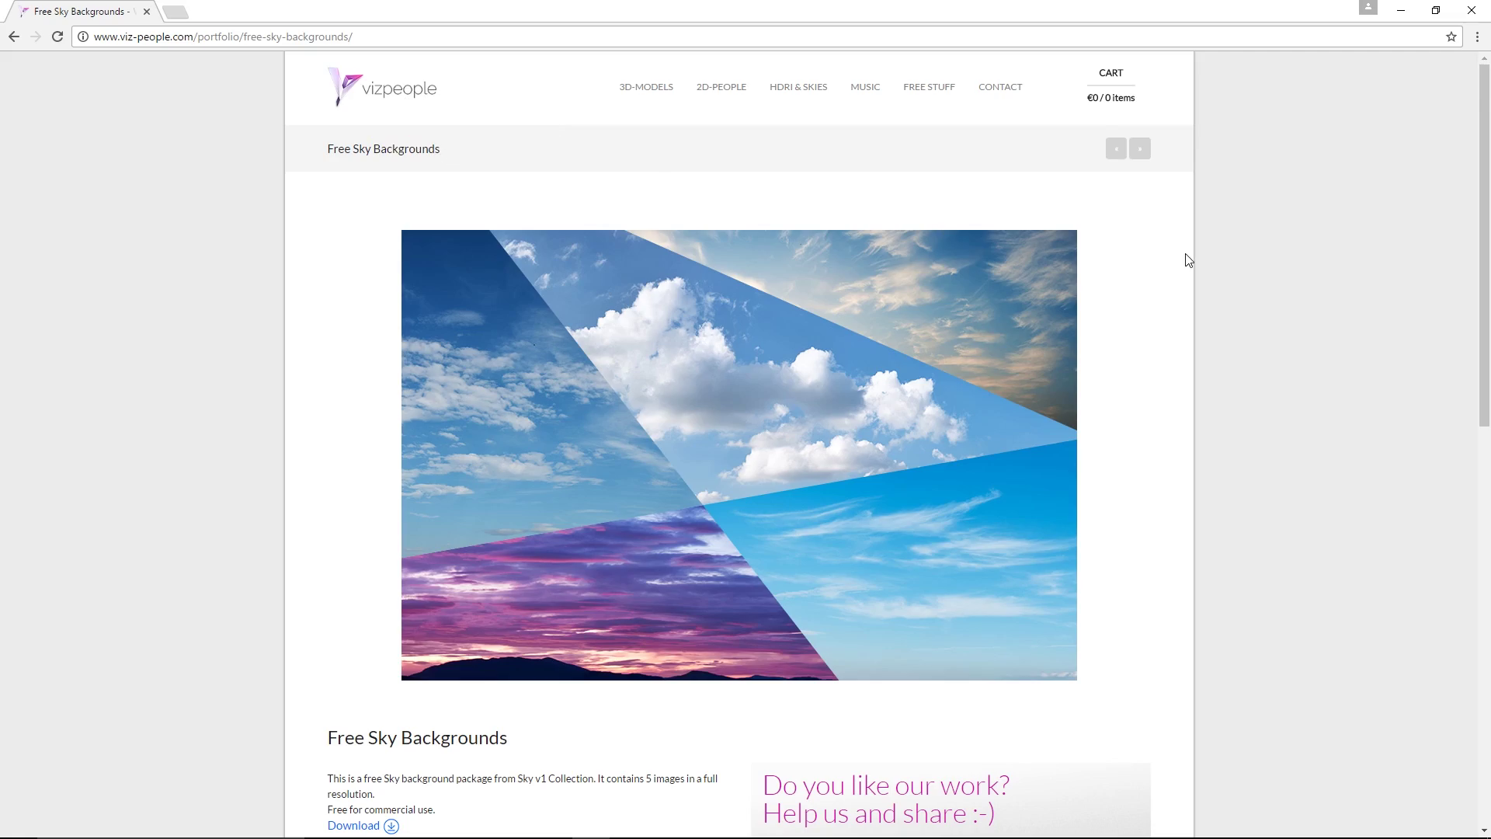
pyautogui.scroll(-2, 1186, 260)
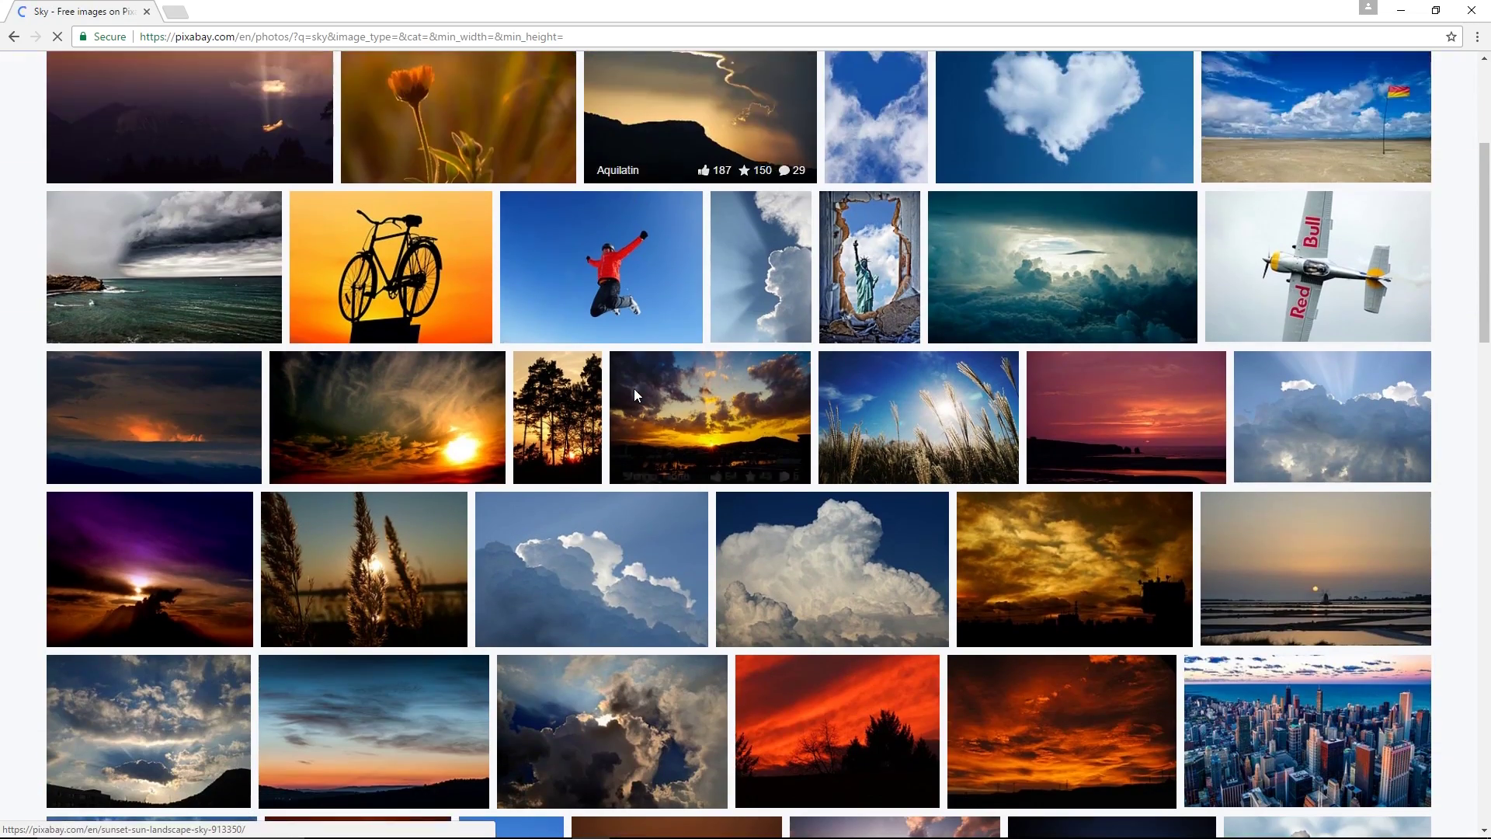
pyautogui.scroll(-2, 635, 390)
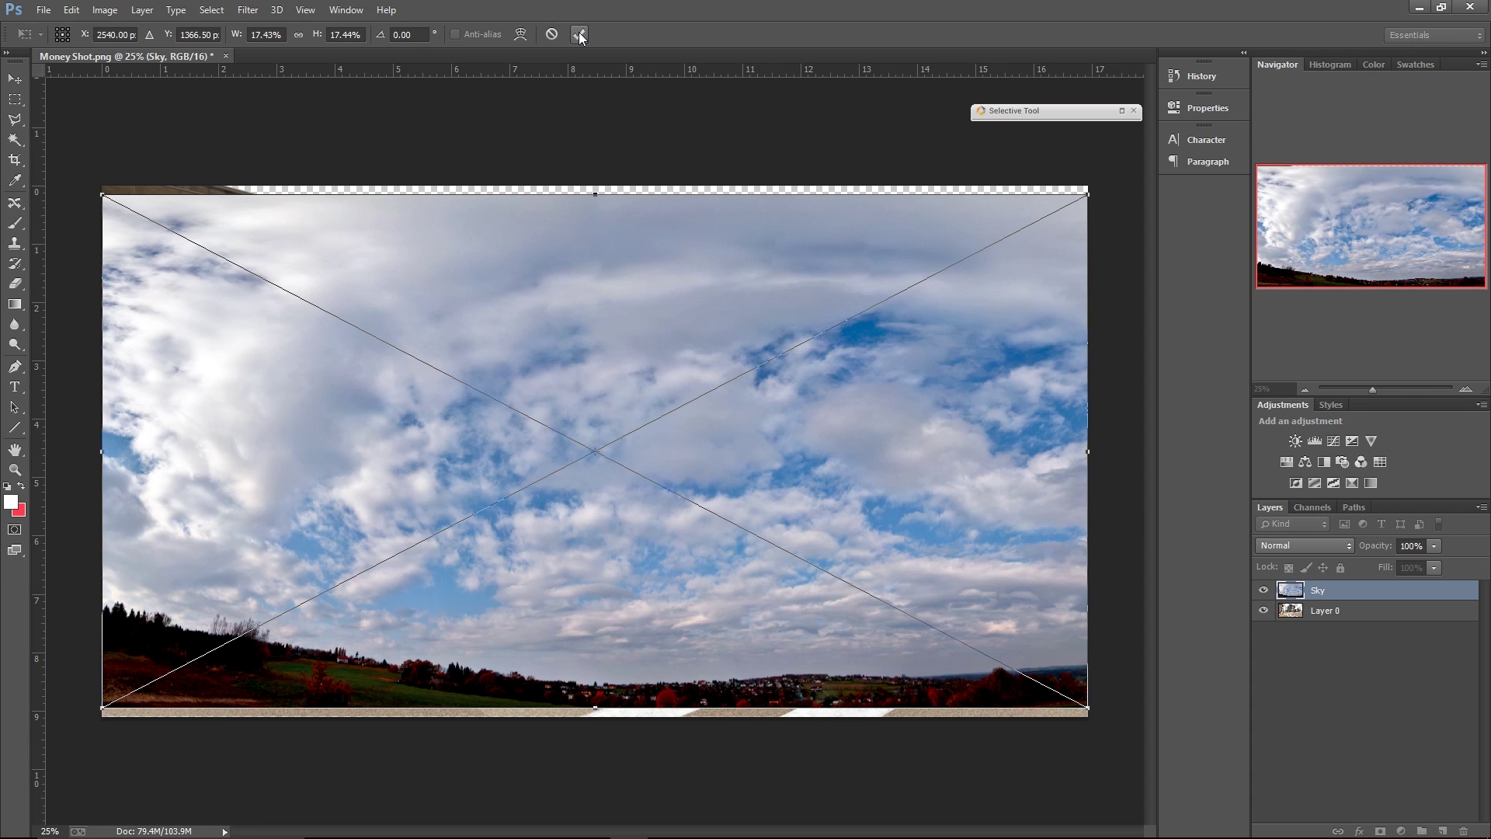
# Commit the placed sky and move its layer below Layer 0
pyautogui.click(581, 35)
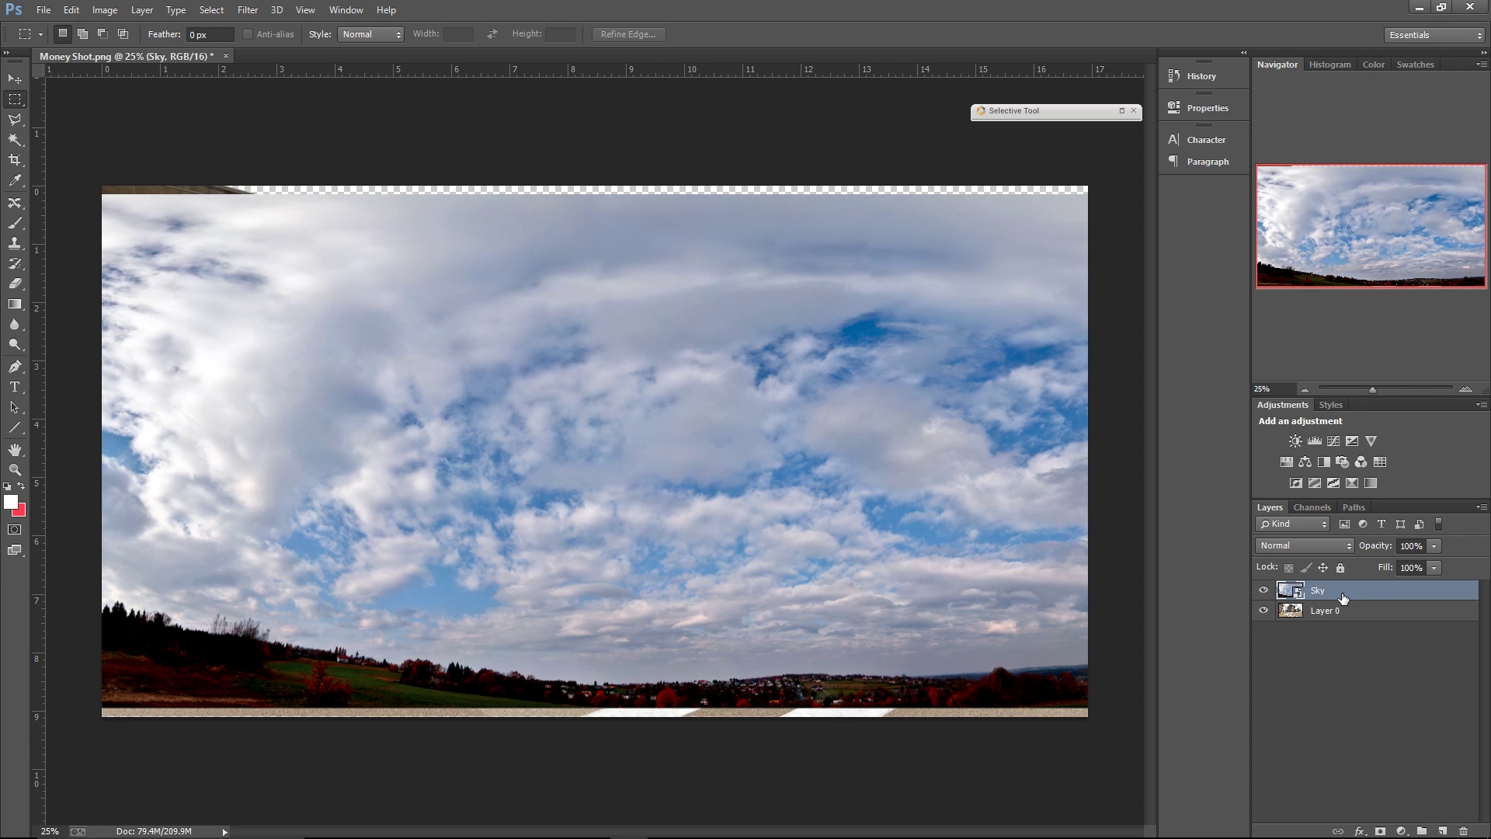
pyautogui.moveTo(1343, 597); pyautogui.dragTo(1344, 695)
pyautogui.press('v')
# Scale the sky down and reduce its height toward the horizon to fit the skyline
pyautogui.hotkey('ctrl', 't')
pyautogui.moveTo(1084, 490); pyautogui.dragTo(1088, 547)
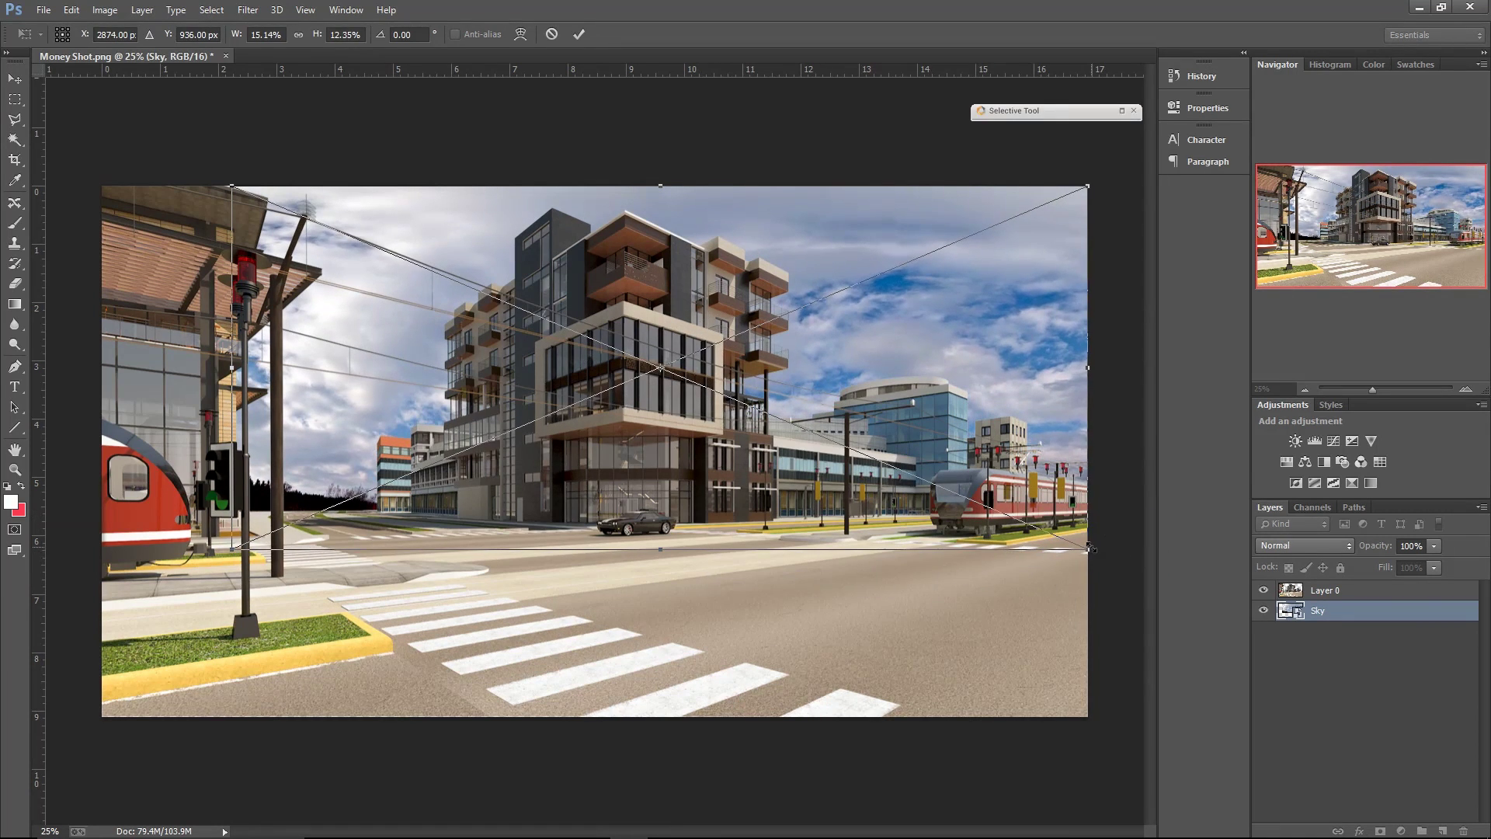
pyautogui.press('Return')
pyautogui.click(71, 10)
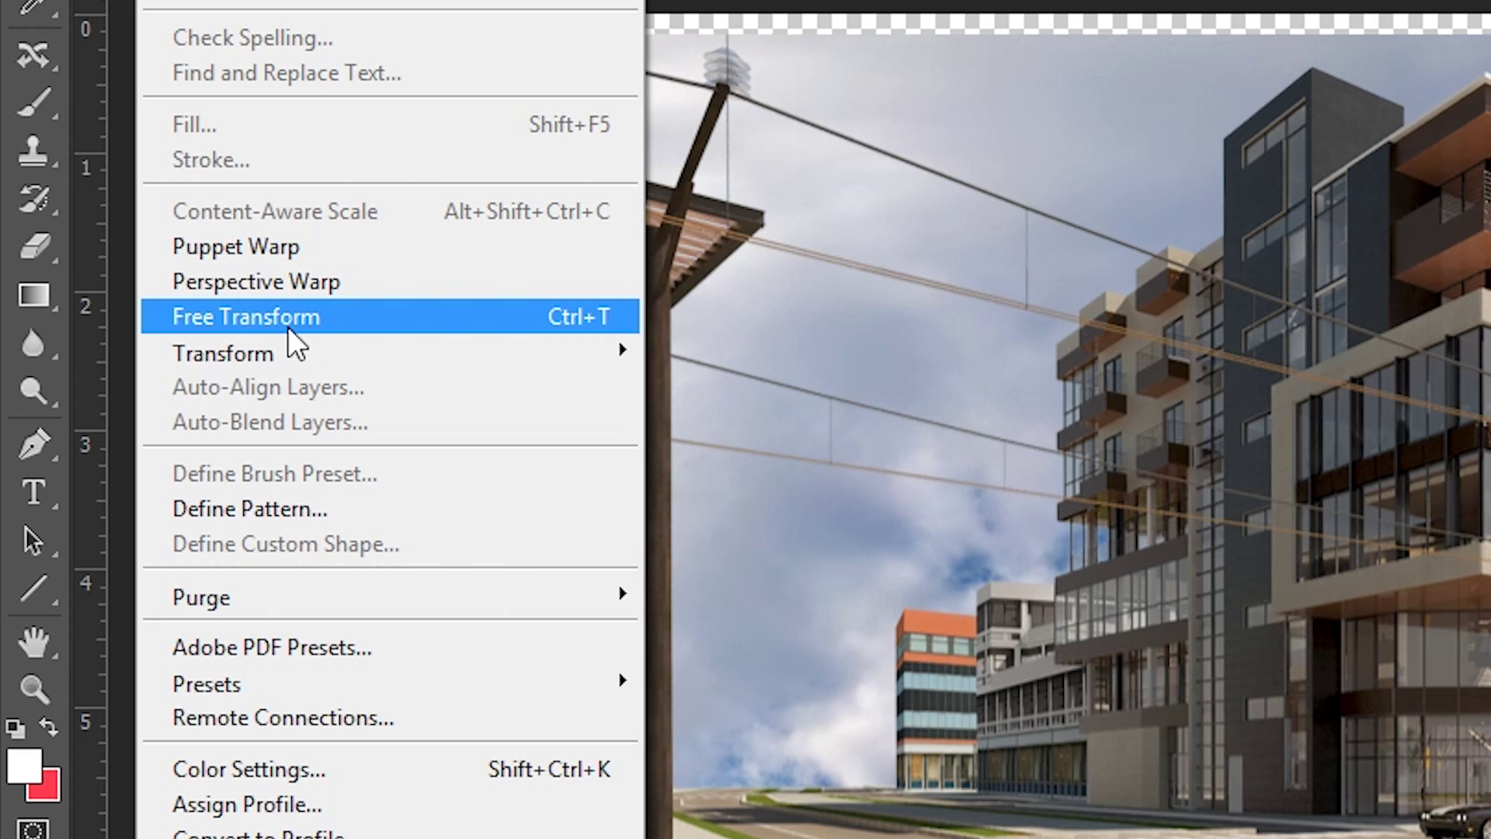
pyautogui.click(288, 326)
pyautogui.moveTo(253, 699); pyautogui.dragTo(424, 423)
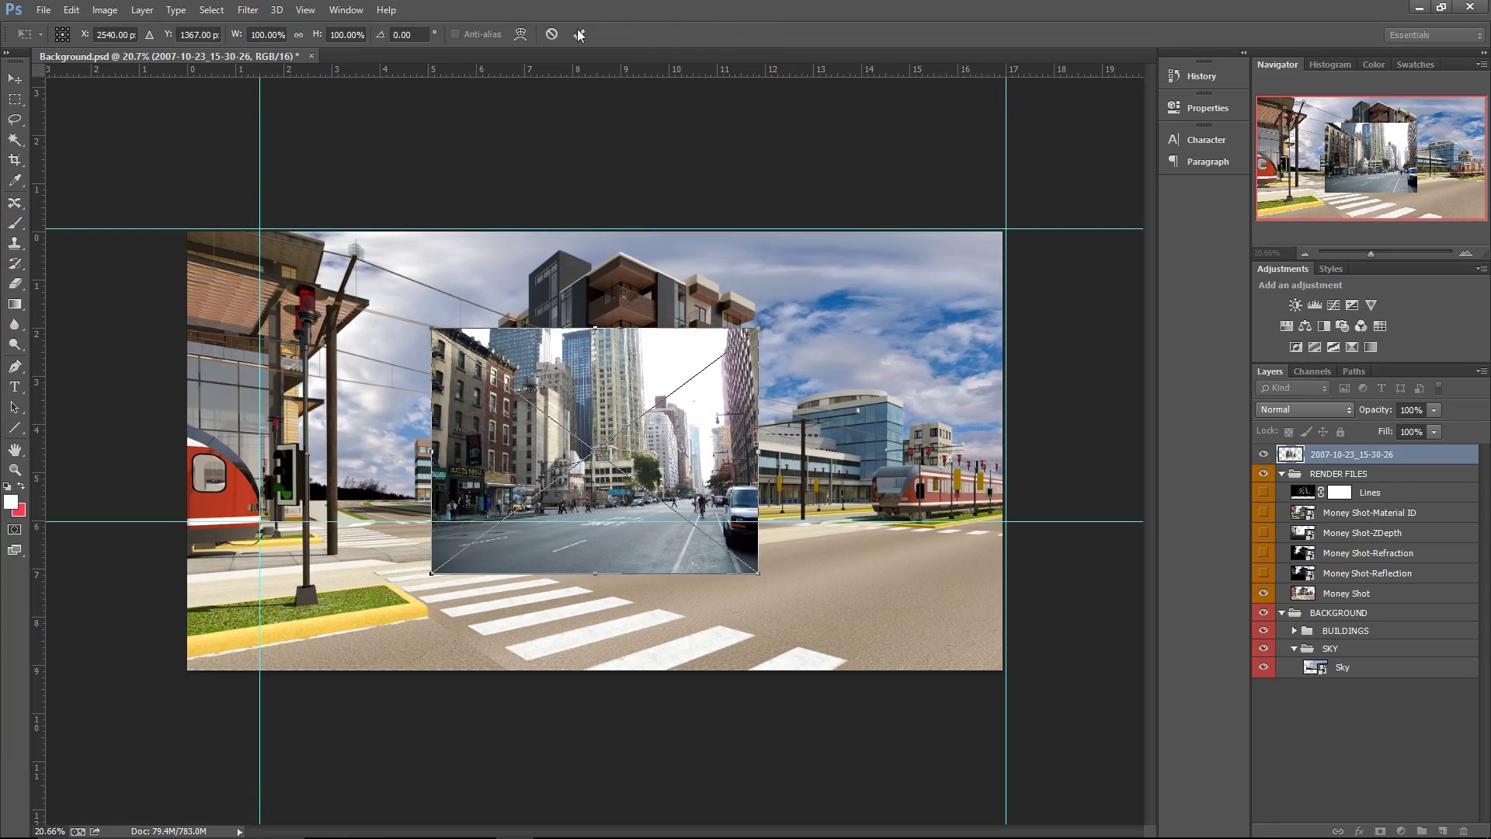
# Commit the building photo transform and show the StateStreetAlbanyNY and NYC_14th photos
pyautogui.click(578, 34)
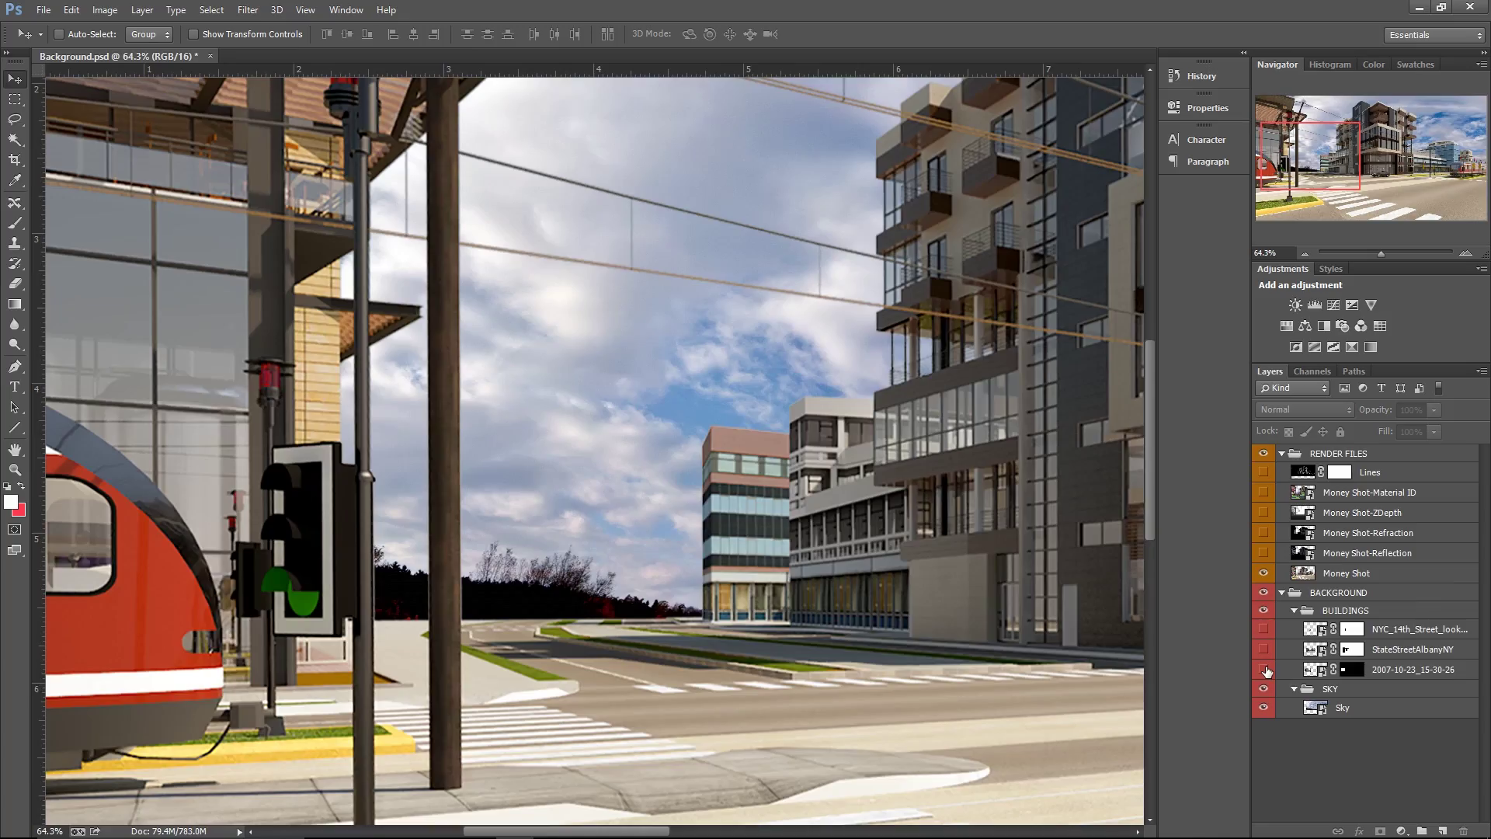
pyautogui.click(1263, 649)
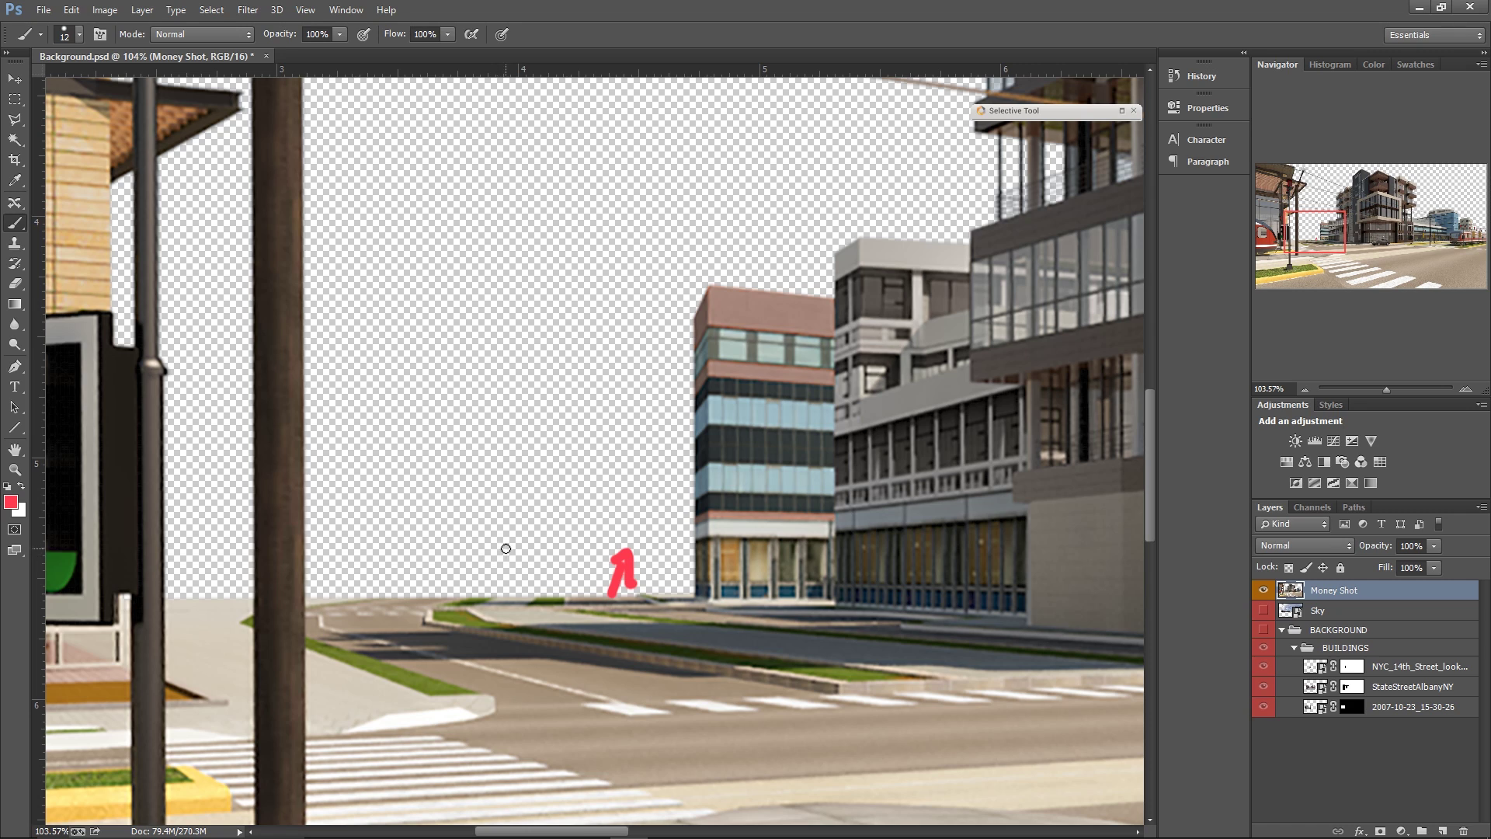
# Draw red arrows pointing at the empty background and show the BACKGROUND buildings group
pyautogui.moveTo(457, 587); pyautogui.dragTo(584, 554)
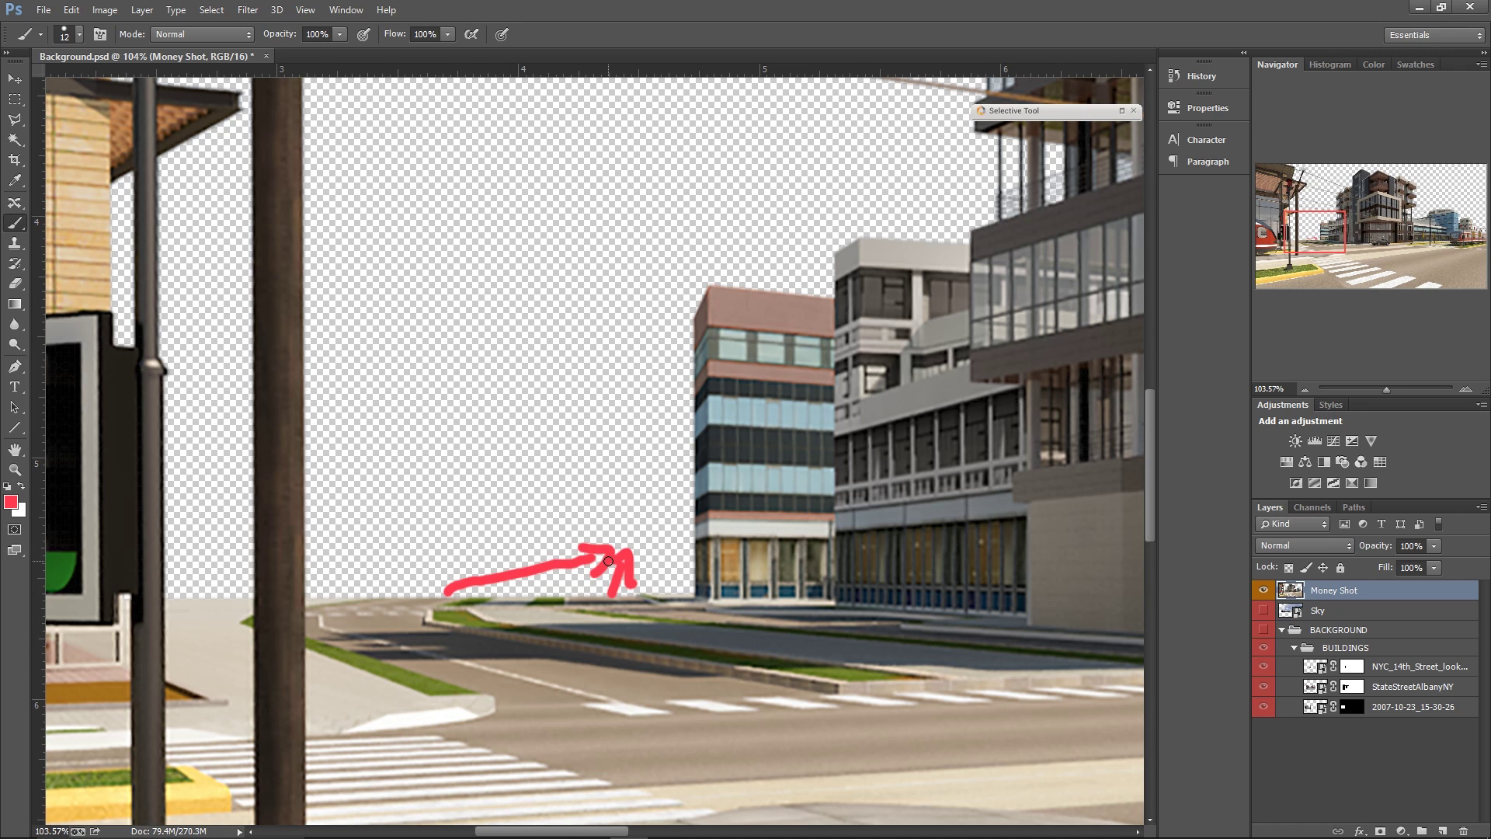
pyautogui.moveTo(308, 93)
pyautogui.mouseDown()
pyautogui.moveTo(443, 333)
pyautogui.moveTo(623, 547)
pyautogui.mouseUp()
pyautogui.moveTo(587, 473); pyautogui.dragTo(623, 546)
pyautogui.moveTo(574, 513); pyautogui.dragTo(620, 542)
pyautogui.click(1264, 630)
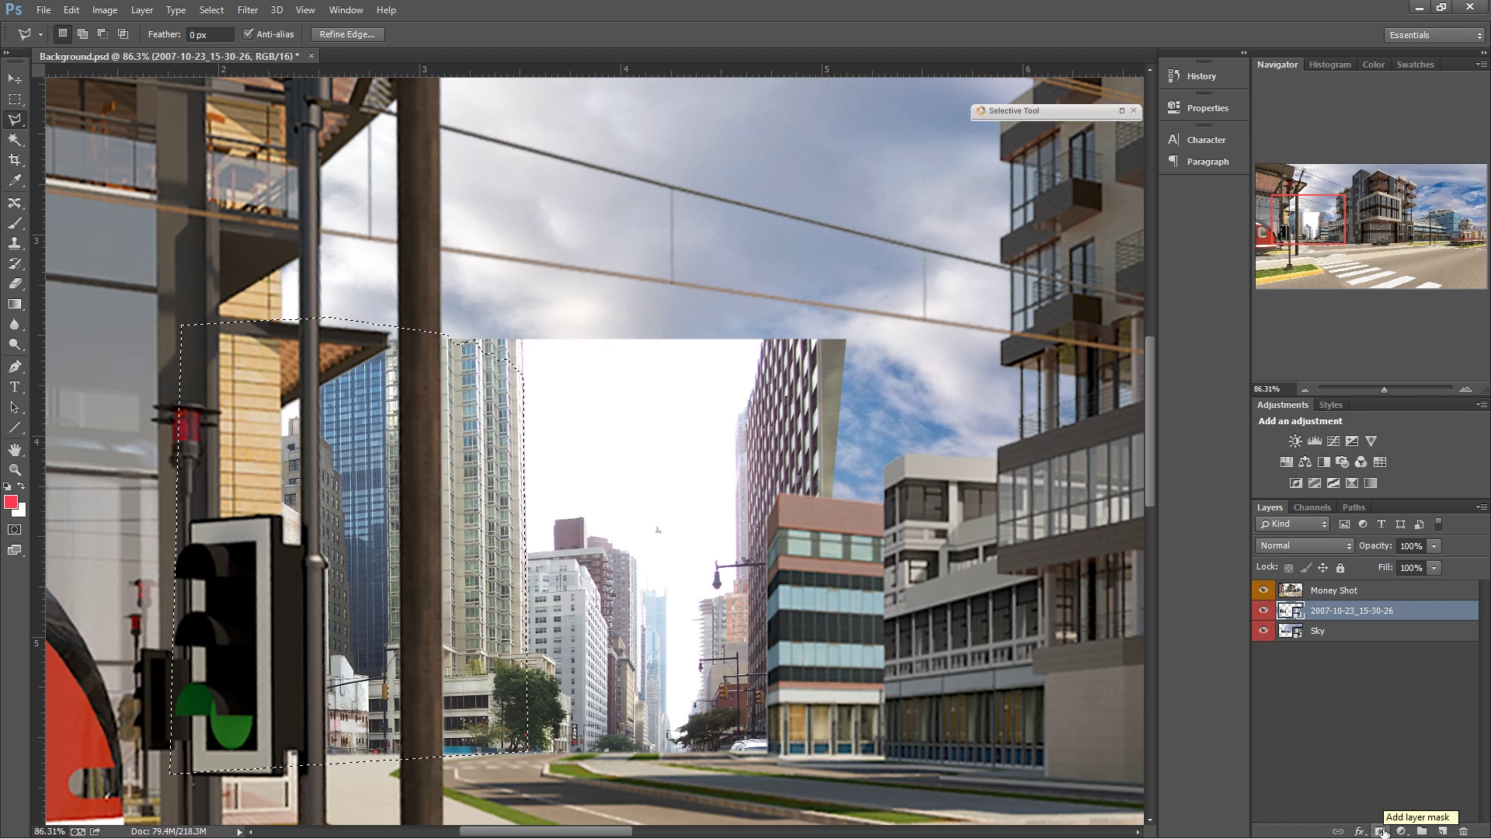
# Add a layer mask to the 2007-10-23_15-30-26 photo, then delete it to start over
pyautogui.click(1379, 829)
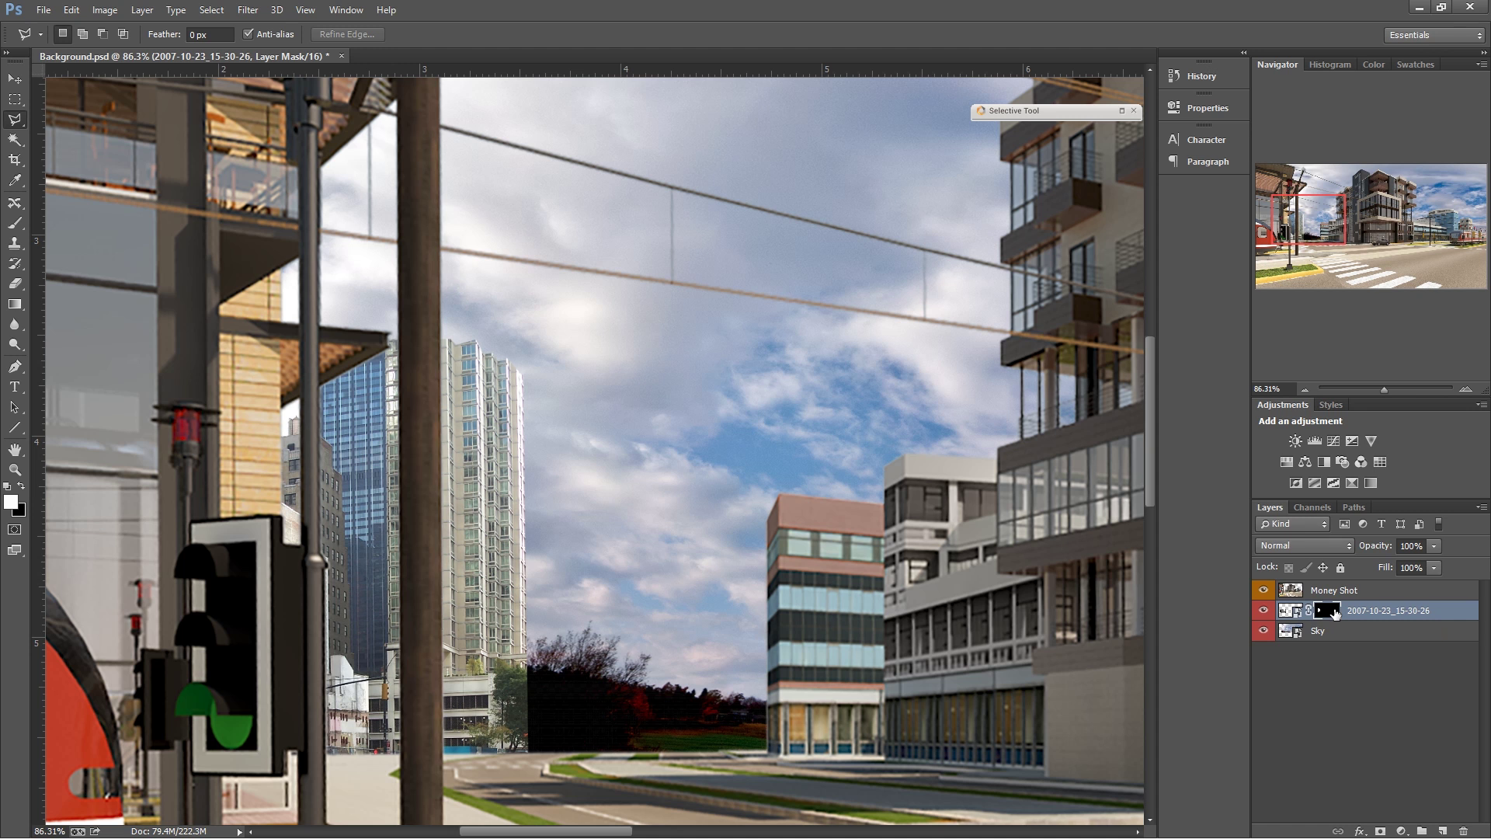
pyautogui.rightClick(1321, 611)
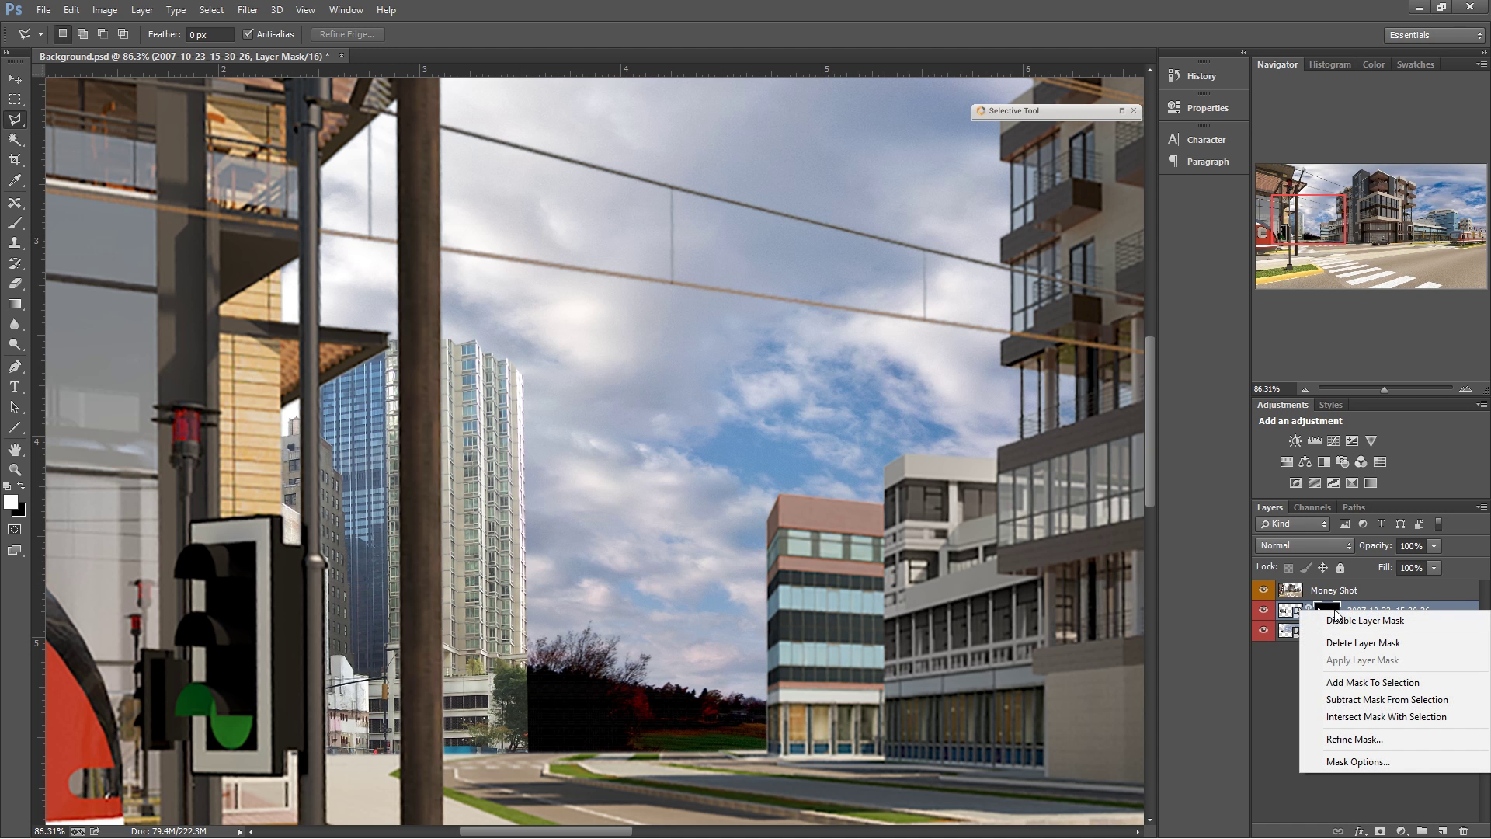
pyautogui.click(1357, 644)
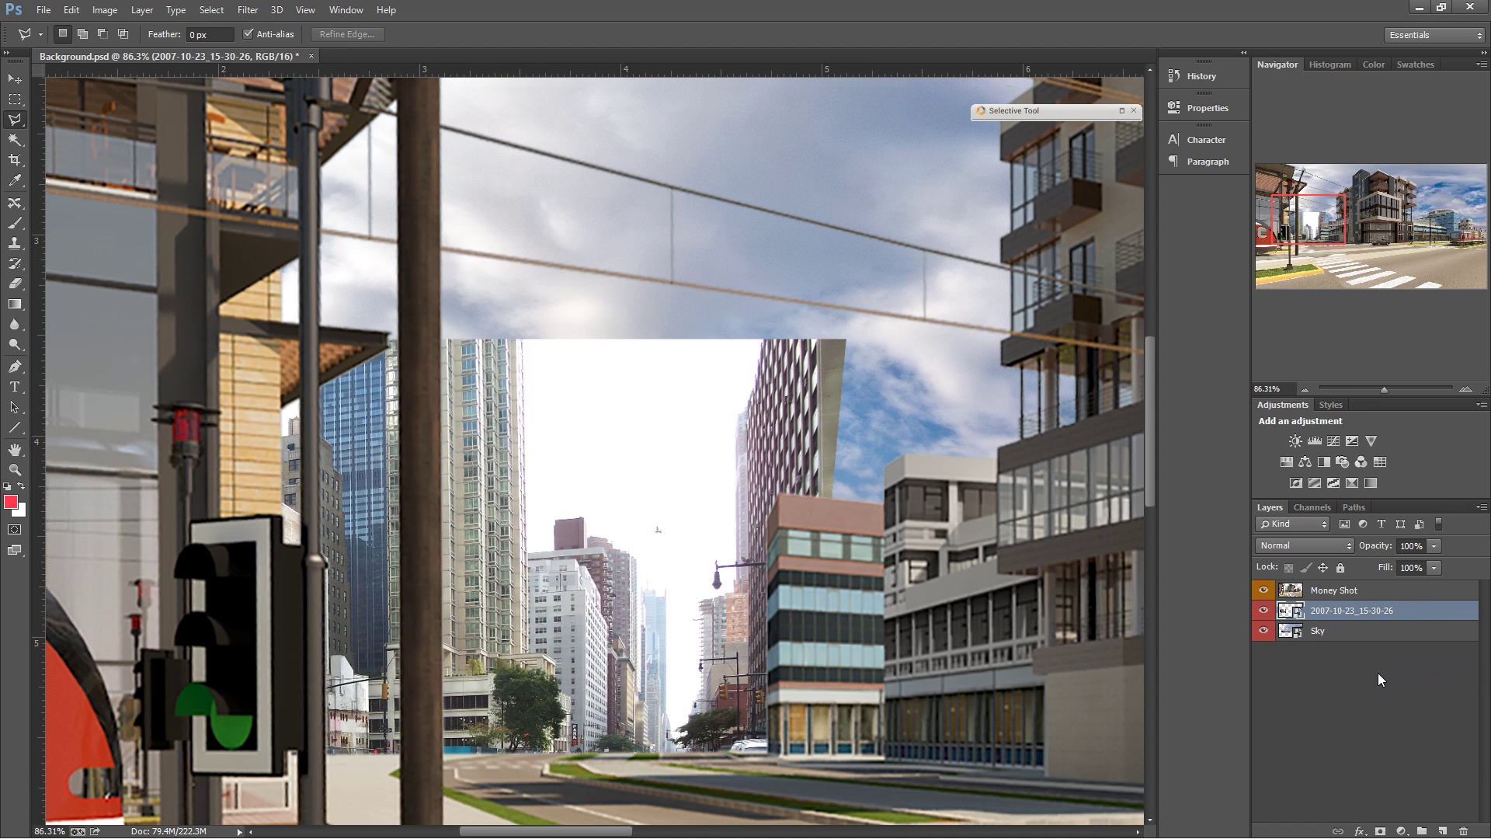
pyautogui.scroll(1, 542, 786)
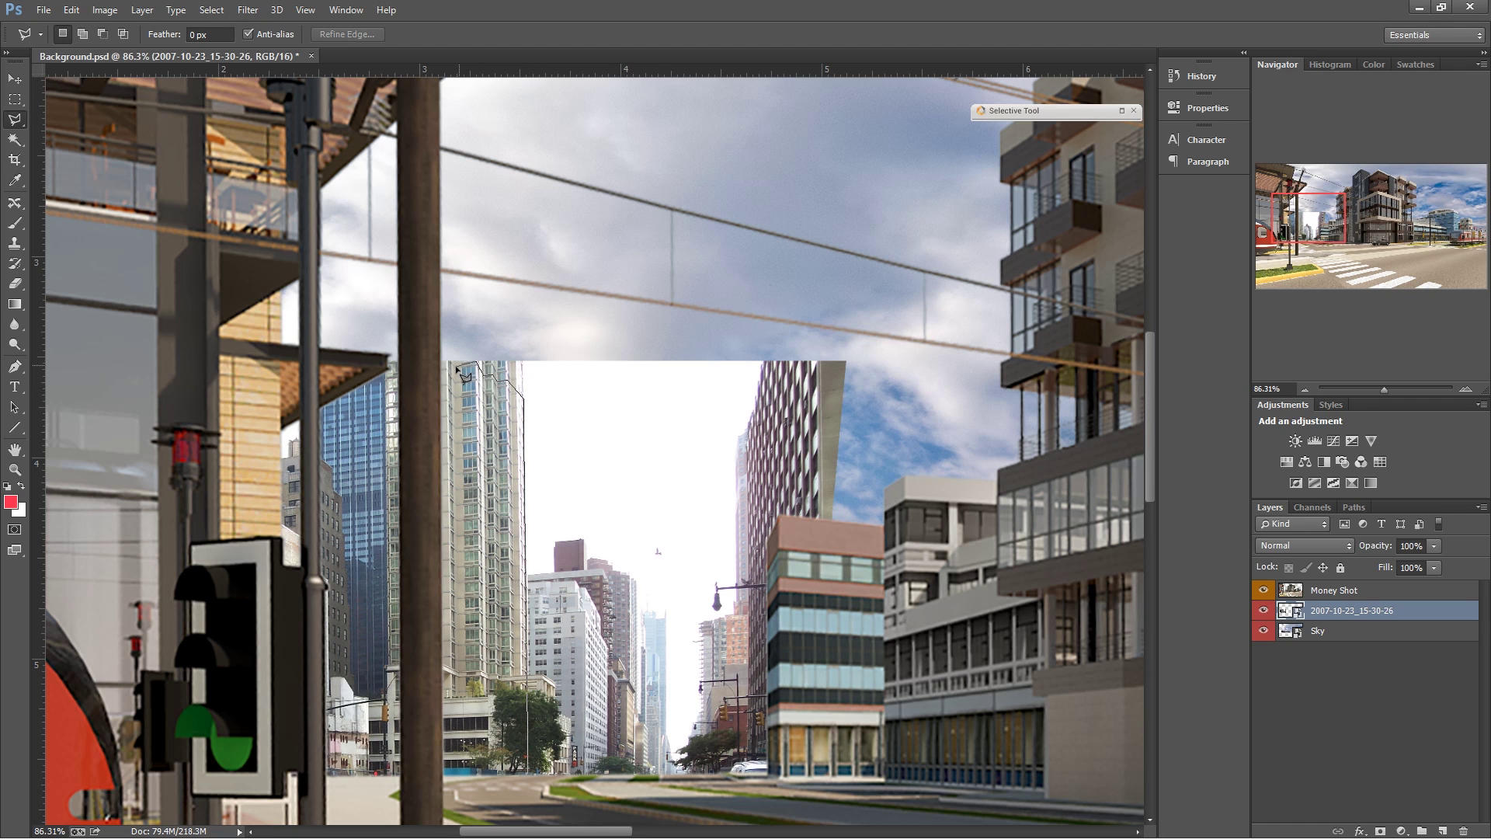
pyautogui.moveTo(453, 364); pyautogui.dragTo(534, 763)
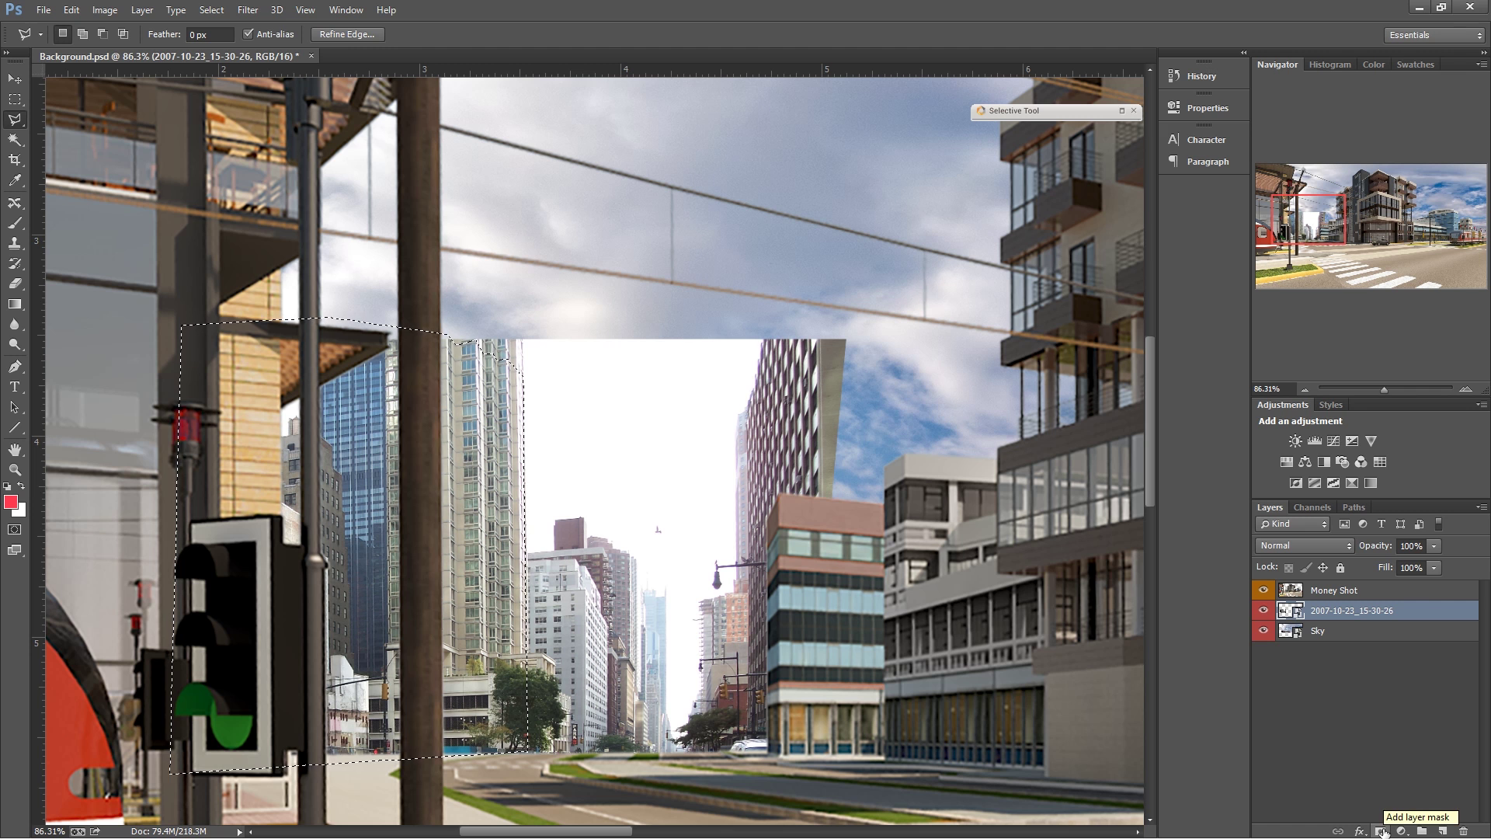
# Add a layer mask to the city photo, test a white brush stroke on it, then undo it
pyautogui.click(639, 563)
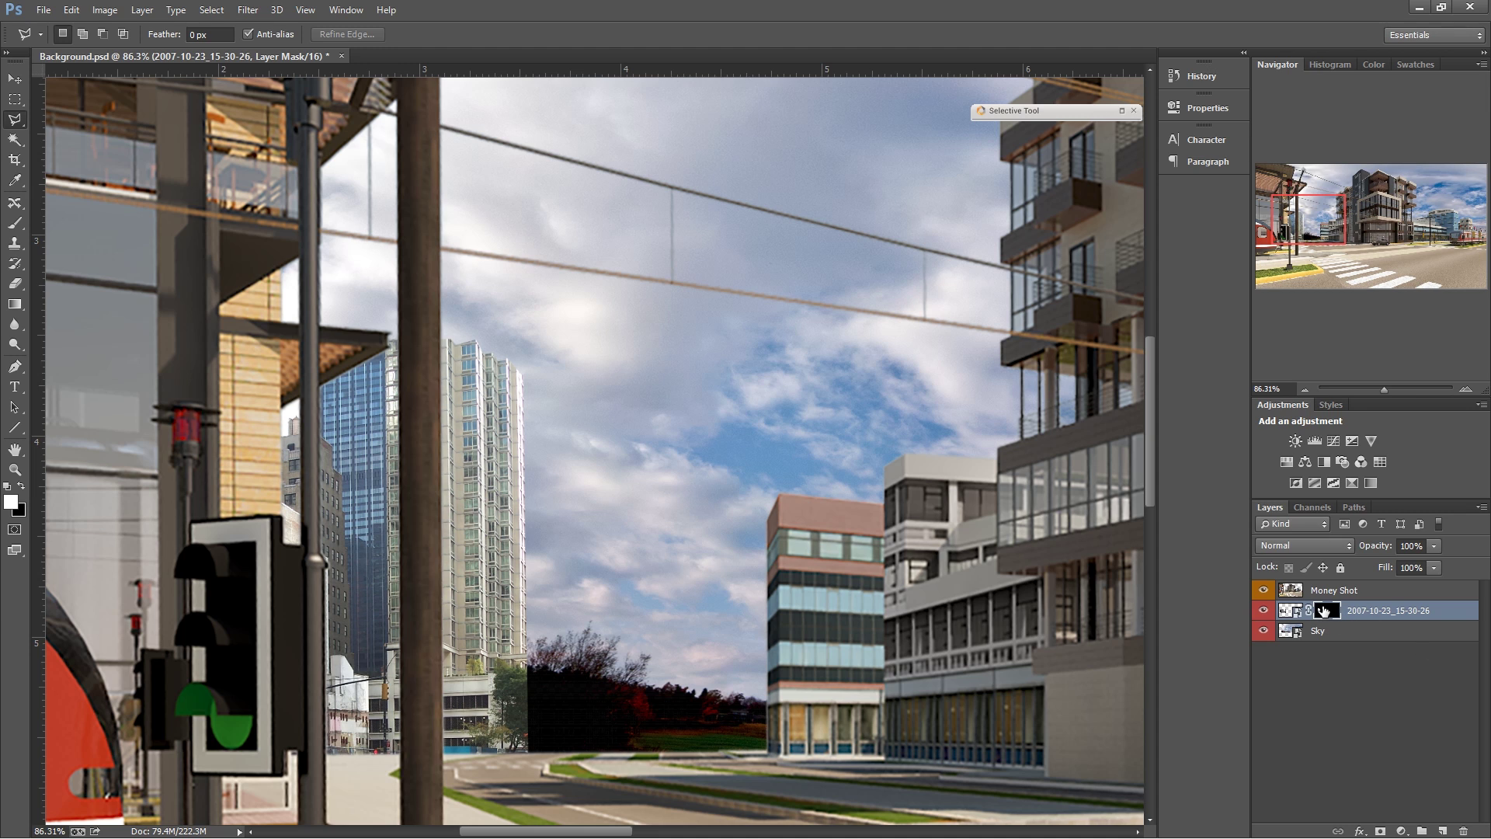
pyautogui.keyDown('alt'); pyautogui.click(1328, 611); pyautogui.keyUp('alt')
pyautogui.press('b')
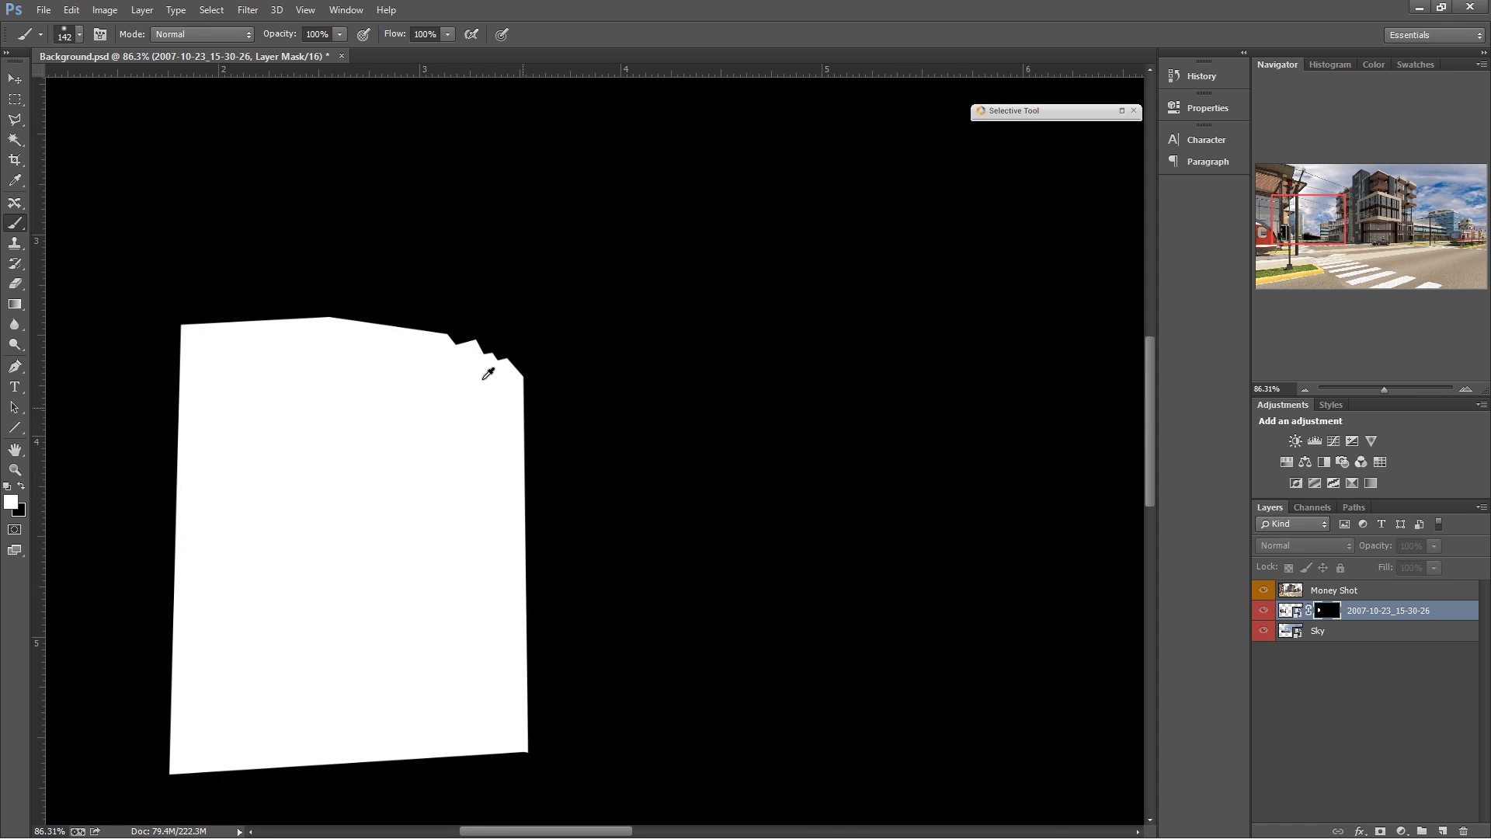
pyautogui.moveTo(489, 368)
pyautogui.mouseDown()
pyautogui.moveTo(527, 664)
pyautogui.moveTo(564, 747)
pyautogui.mouseUp()
pyautogui.click(1289, 609)
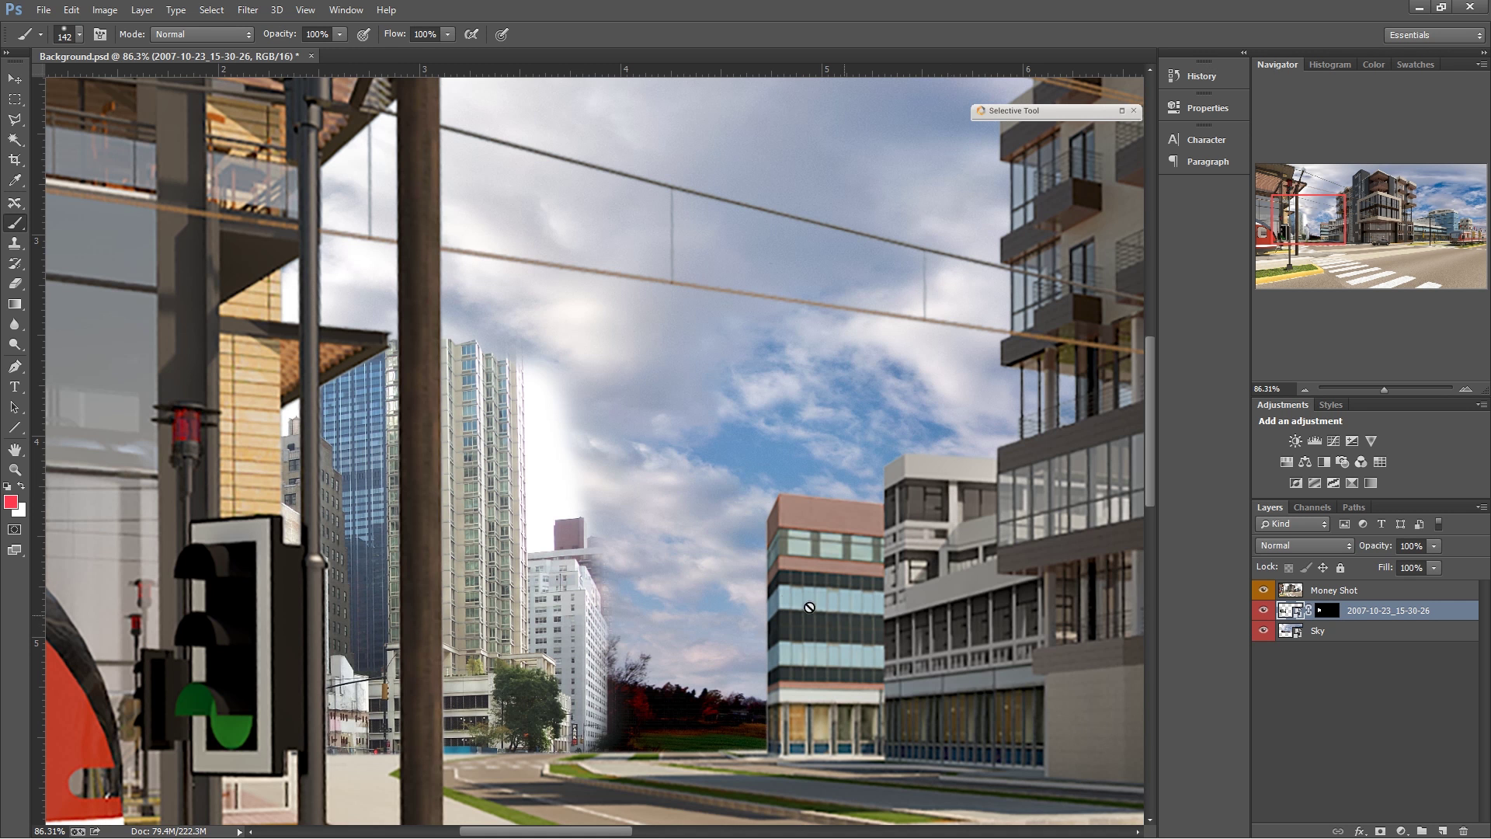
pyautogui.hotkey('ctrl', 'z')
# With default black and white colours, paint the mask to hide buildings beside the trees
pyautogui.press('d')
pyautogui.click(20, 486)
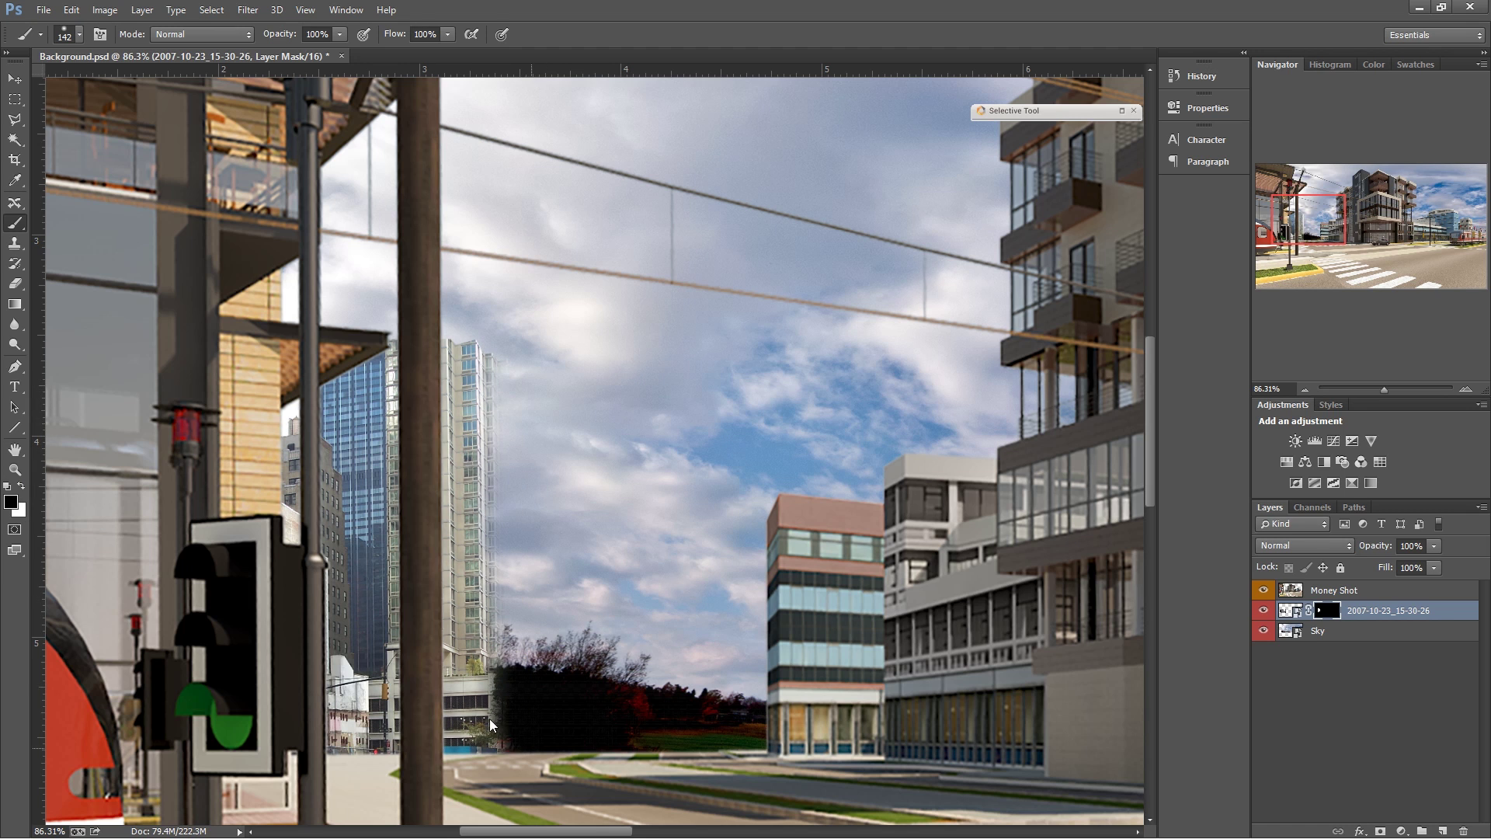
pyautogui.moveTo(487, 730); pyautogui.dragTo(465, 520)
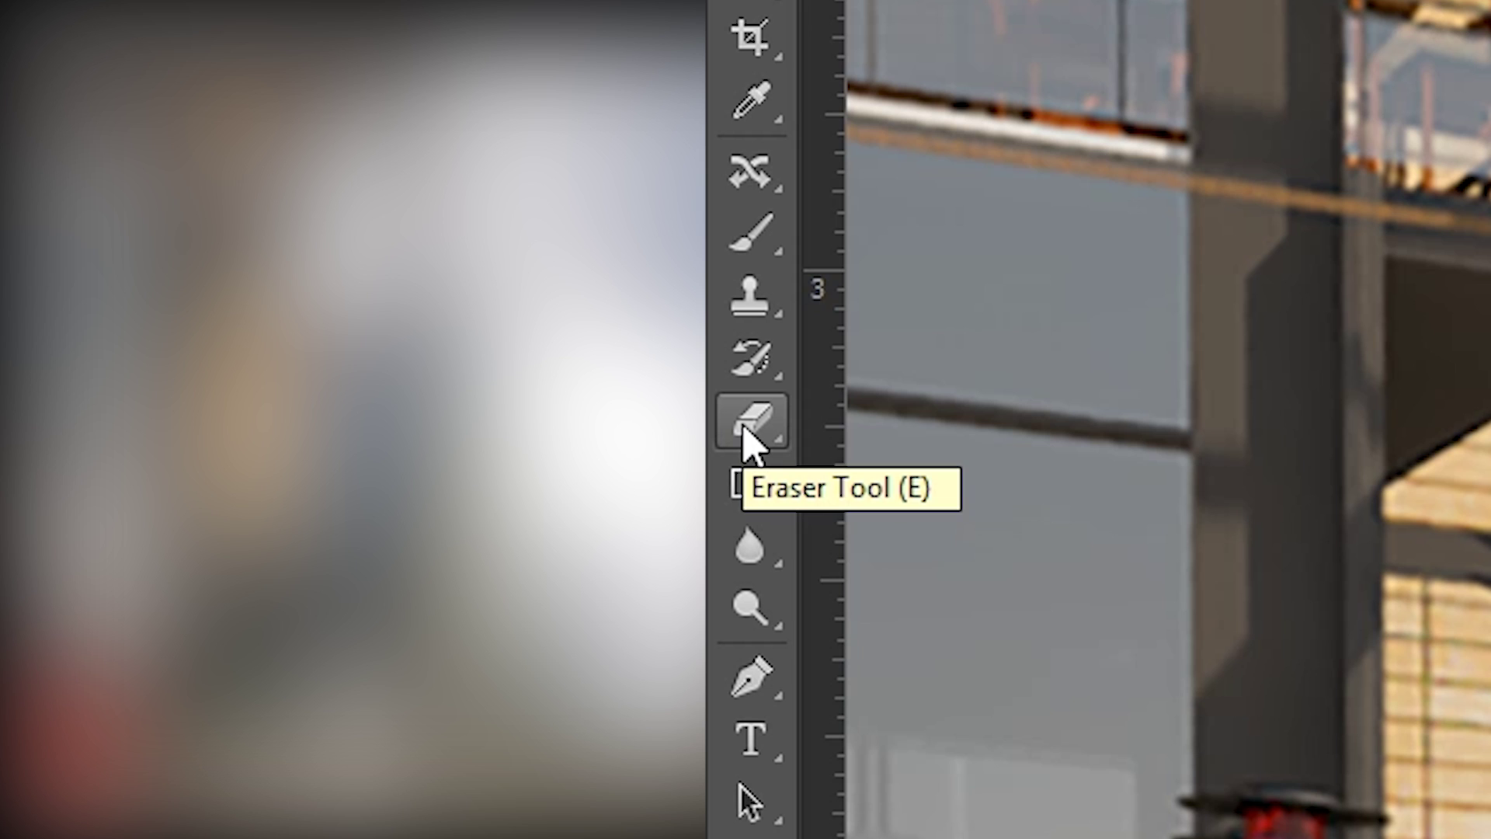
# Erase unwanted parts of the city photo with the Eraser to reveal more sky
pyautogui.click(14, 284)
pyautogui.moveTo(580, 326)
pyautogui.mouseDown()
pyautogui.moveTo(872, 327)
pyautogui.moveTo(679, 575)
pyautogui.mouseUp()
pyautogui.press('v')
pyautogui.click(71, 10)
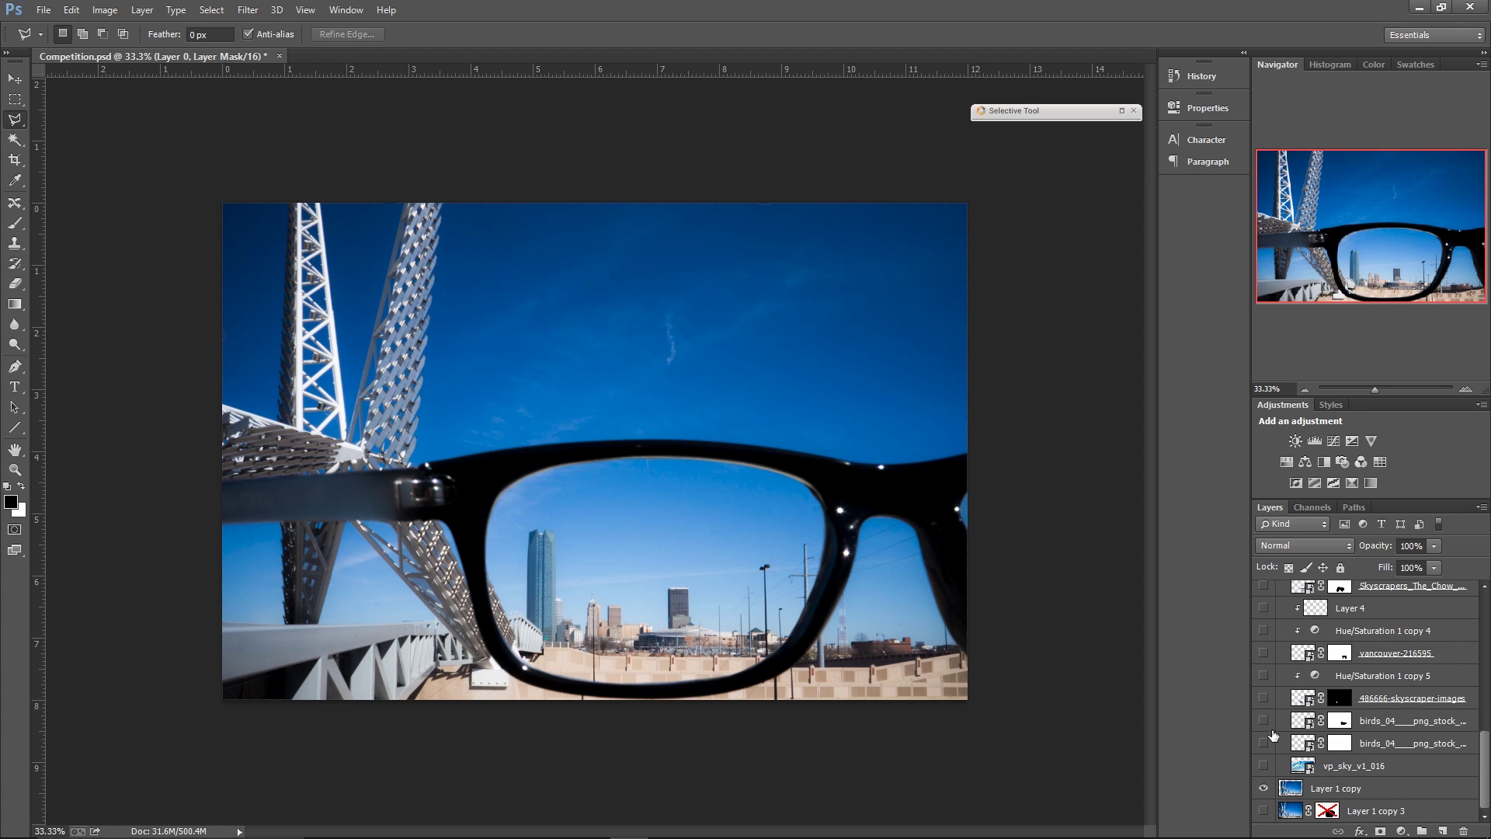
# Turn on the skyscraper, tree, vp_sky and Brightness/Contrast 2 layers
pyautogui.moveTo(1266, 698); pyautogui.dragTo(1264, 589)
pyautogui.scroll(1, 1299, 741)
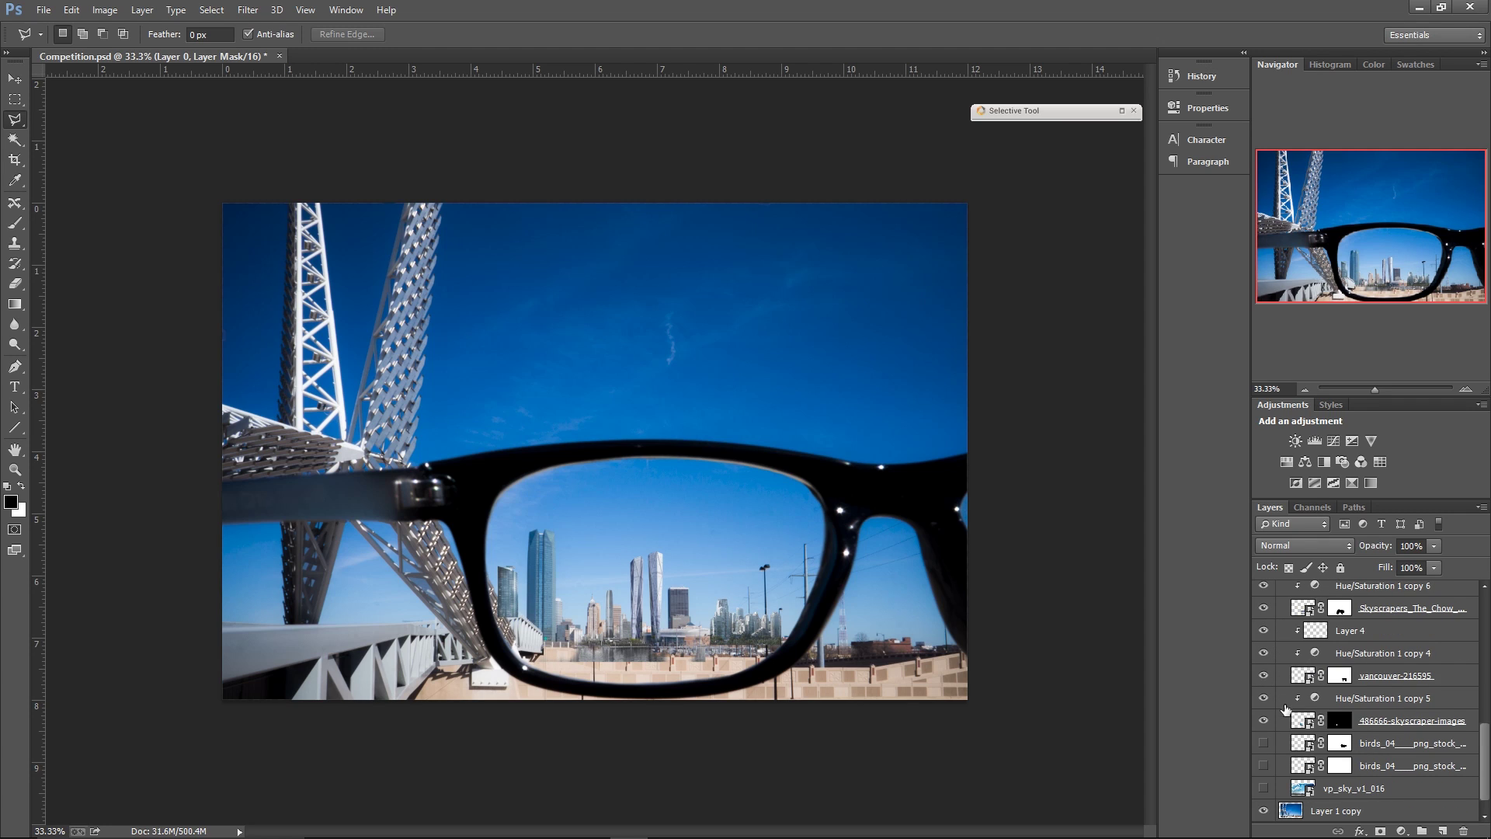
pyautogui.scroll(3, 1301, 744)
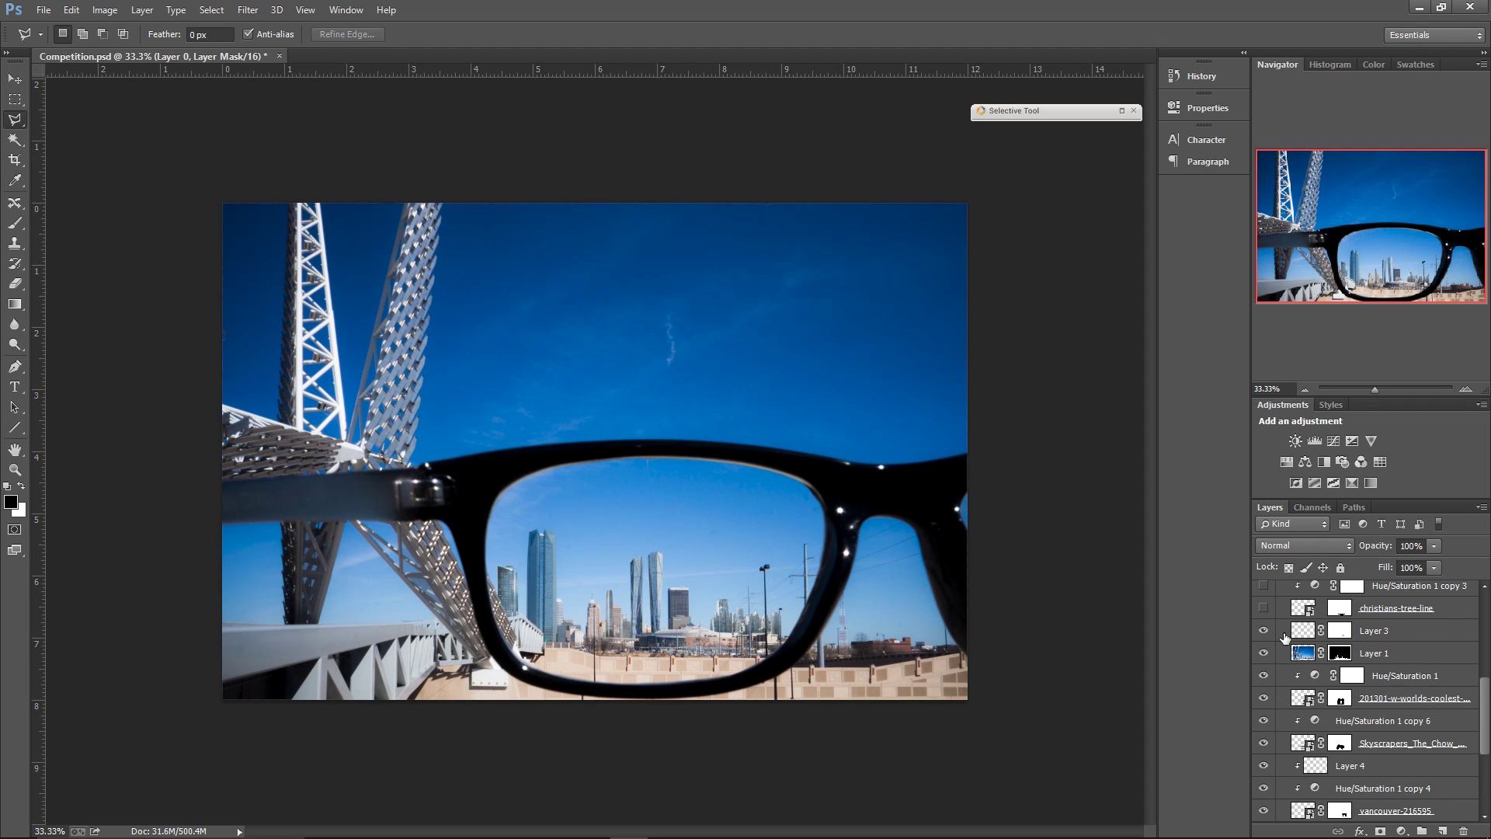
pyautogui.moveTo(1266, 611)
pyautogui.mouseDown()
pyautogui.moveTo(1287, 638)
pyautogui.moveTo(1264, 608)
pyautogui.mouseUp()
pyautogui.scroll(2, 1275, 635)
pyautogui.scroll(-5, 1267, 699)
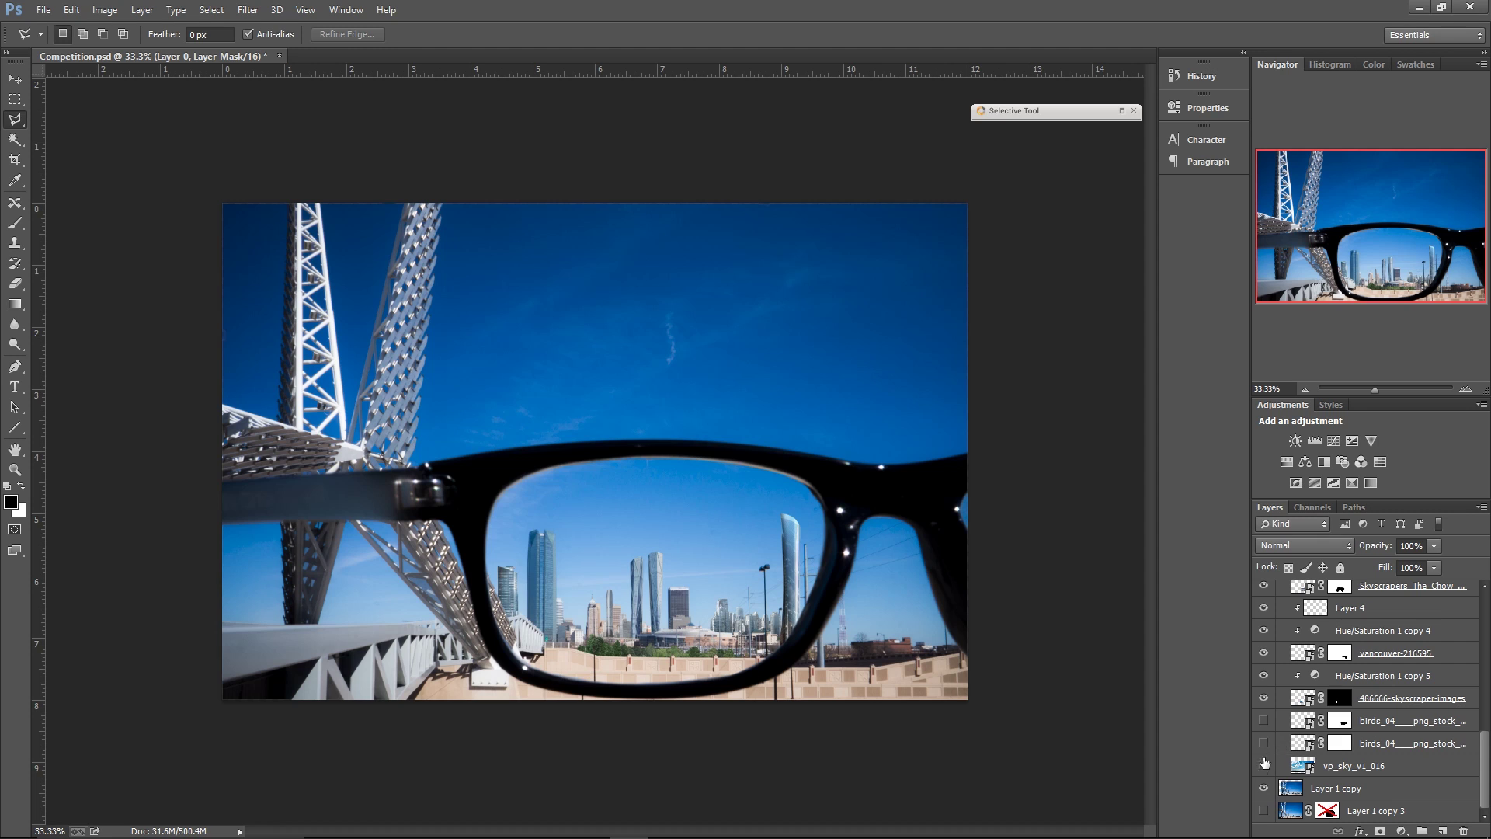
pyautogui.click(1263, 766)
pyautogui.scroll(6, 1275, 724)
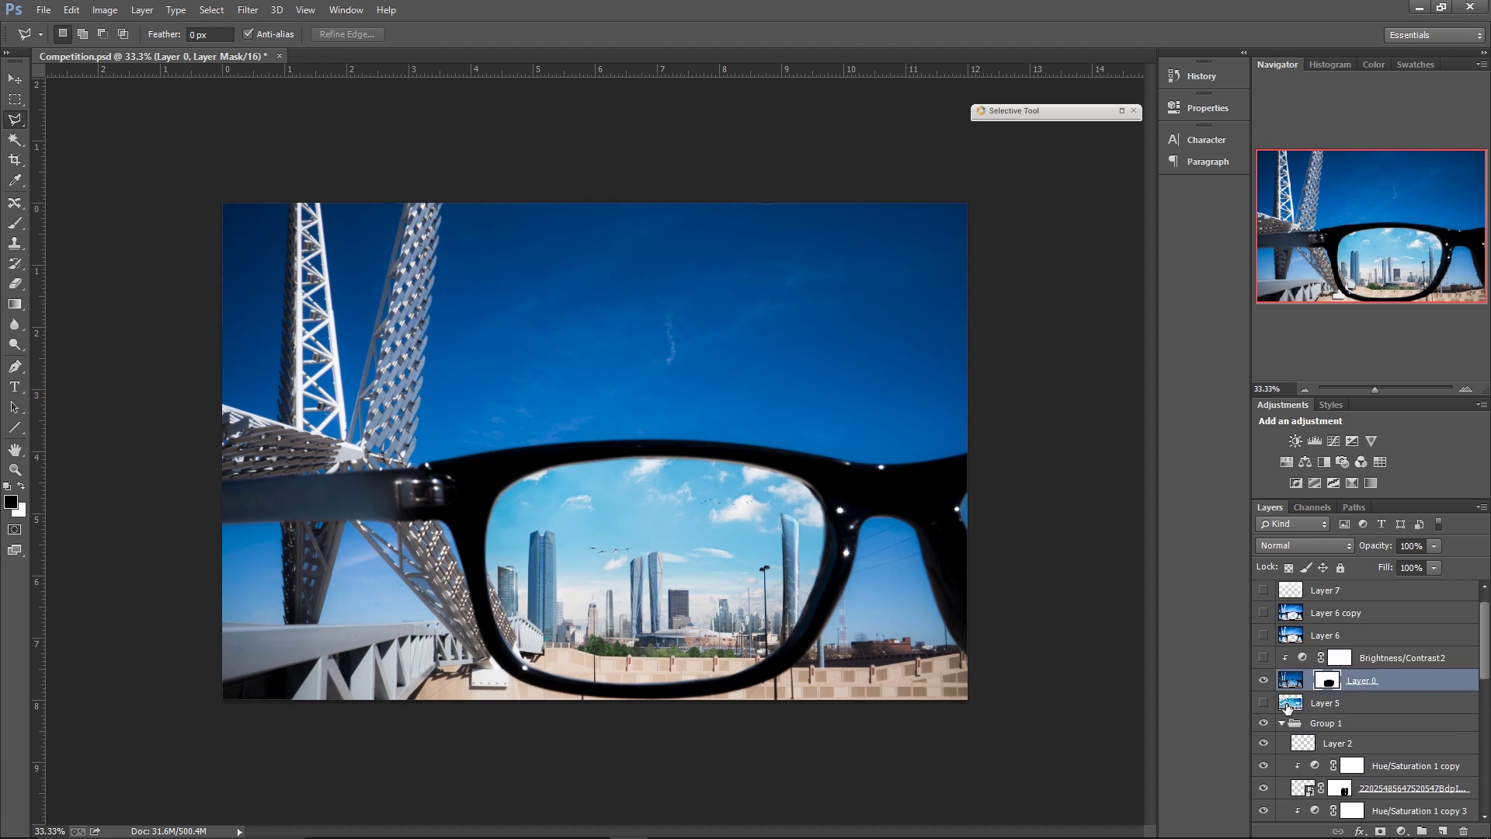
pyautogui.scroll(2, 1269, 729)
pyautogui.click(1264, 657)
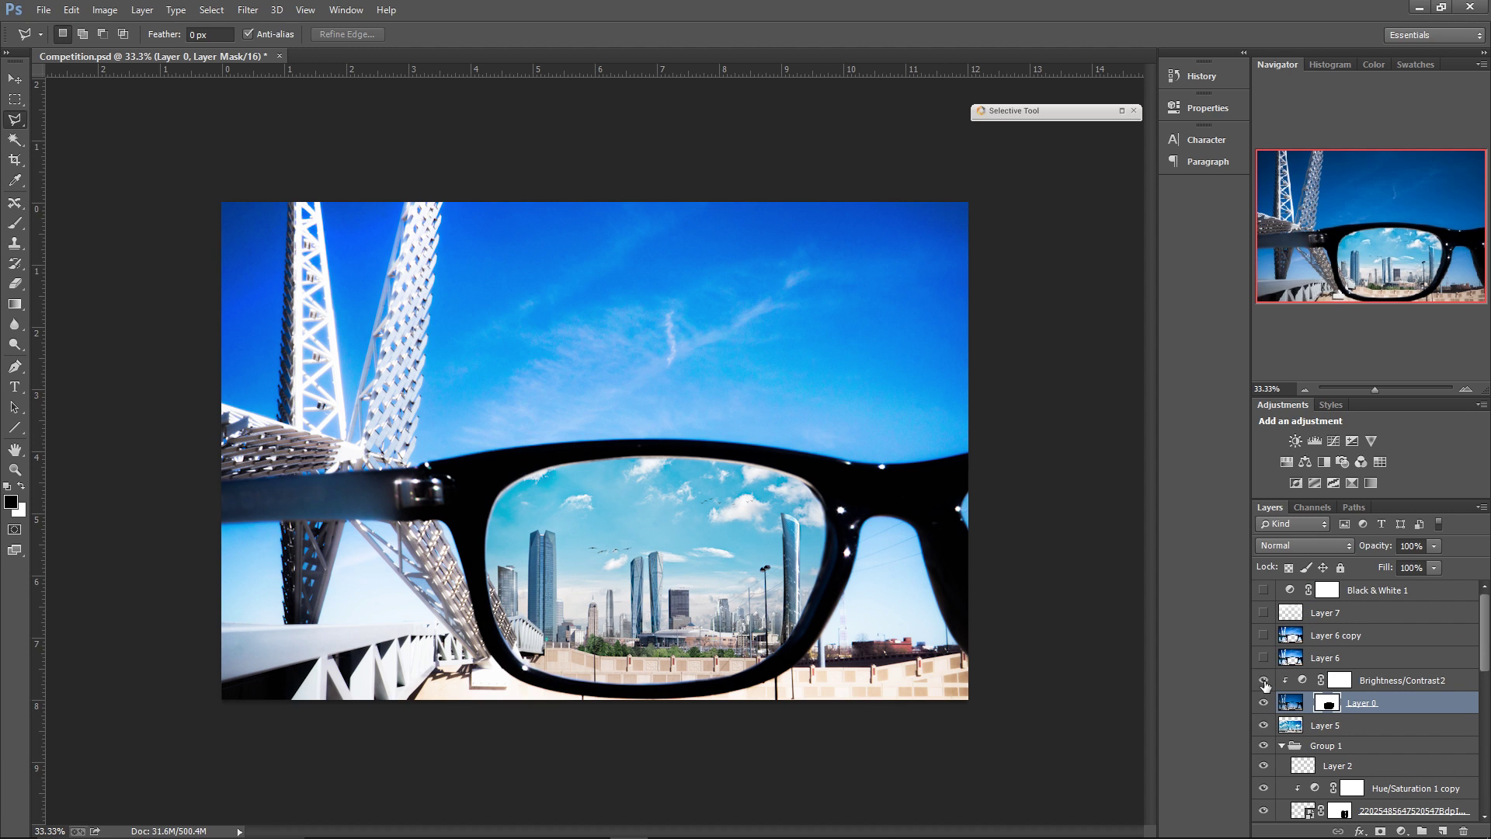